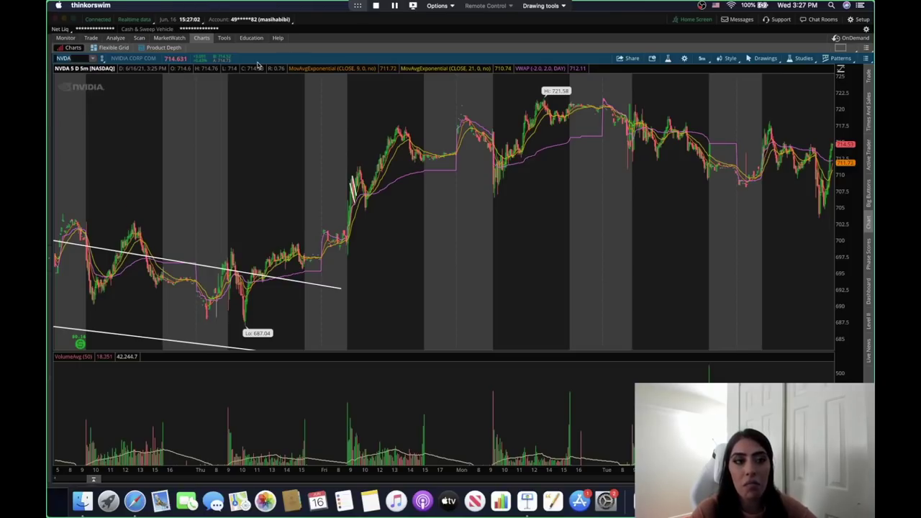
Switch the NVDA chart to the one-year daily timeframe (1 Y : 1D)
click(701, 57)
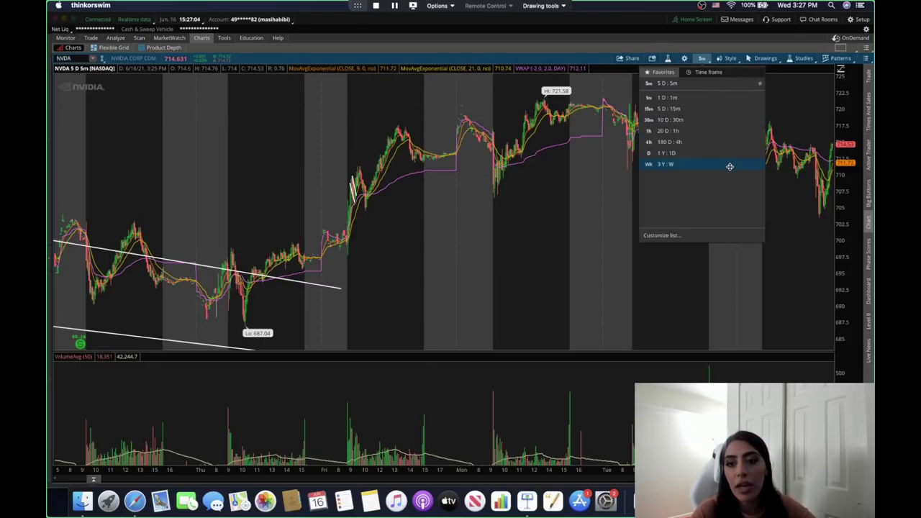
click(729, 157)
drag(738, 91, 831, 93)
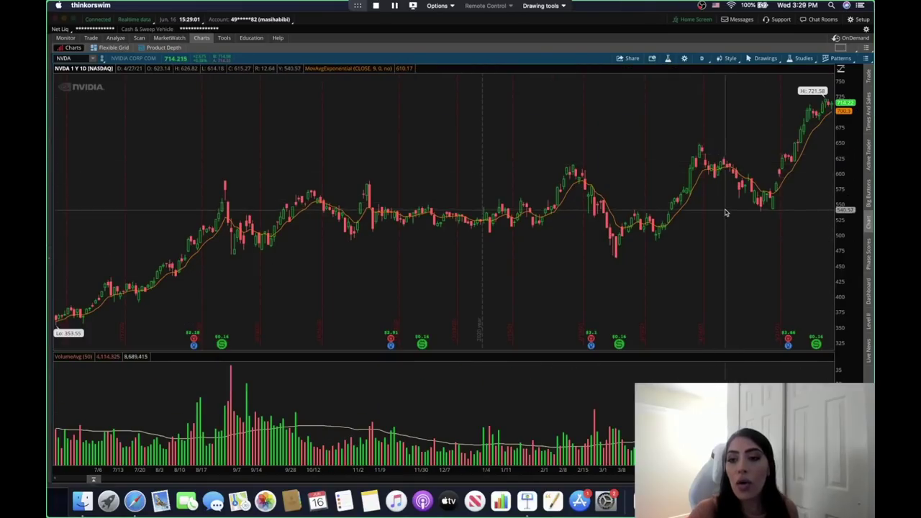
click(703, 58)
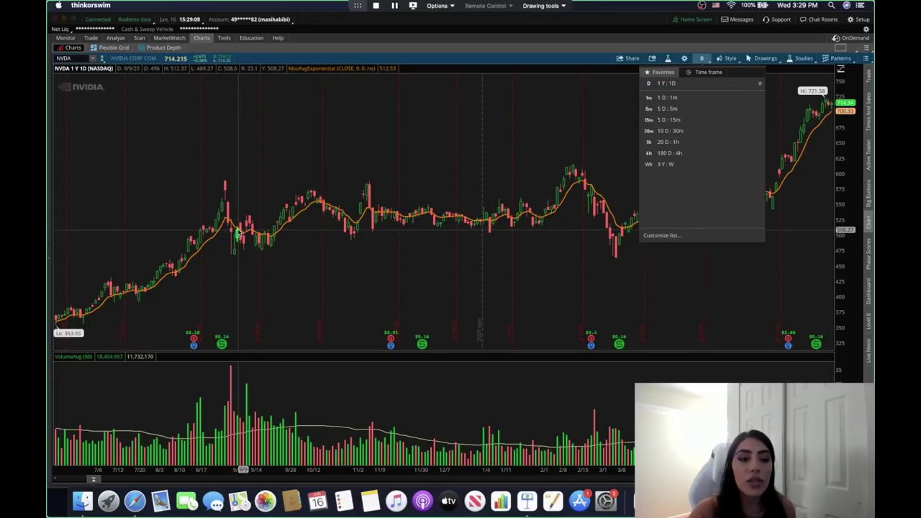
click(395, 181)
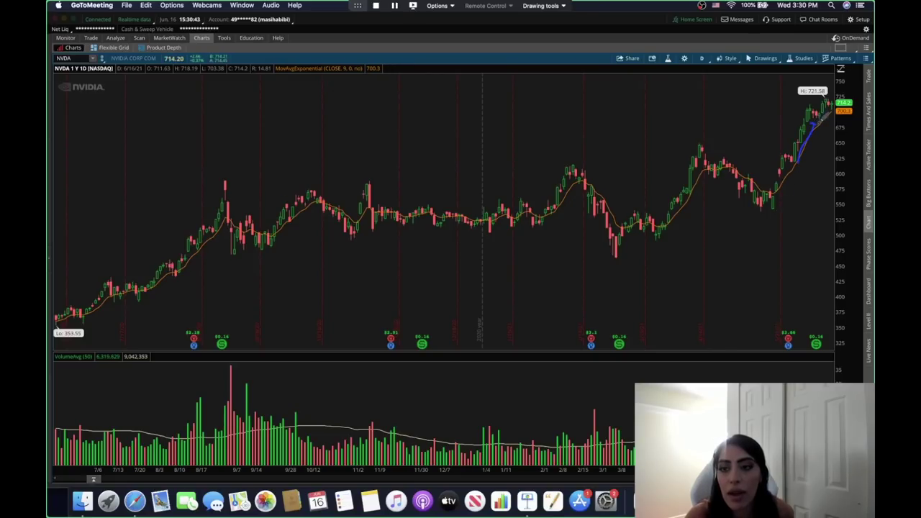
drag(784, 198, 817, 124)
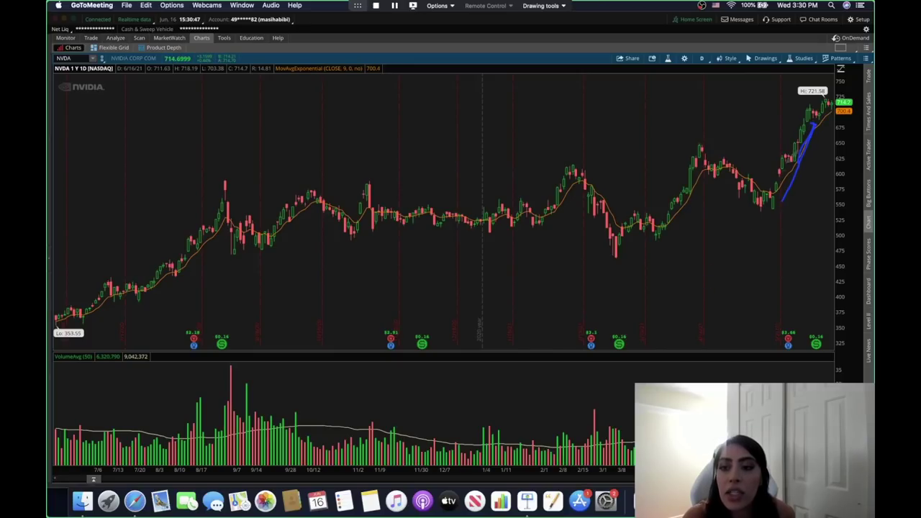
click(548, 5)
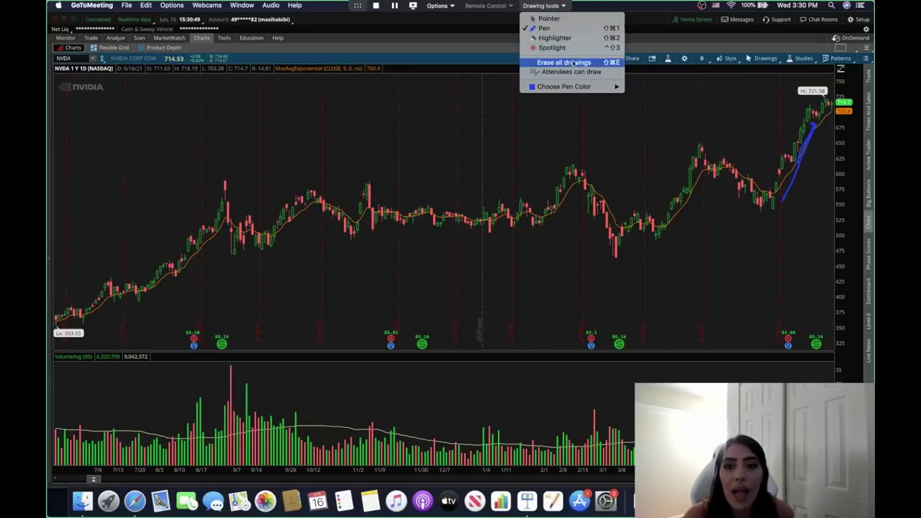
click(560, 63)
Draw a curved blue pen arrow beneath the final rally on the NVDA daily chart, ending with the pointer active
mouse_move(787, 211)
mouse_down()
mouse_move(798, 173)
mouse_move(828, 132)
mouse_move(842, 130)
mouse_up()
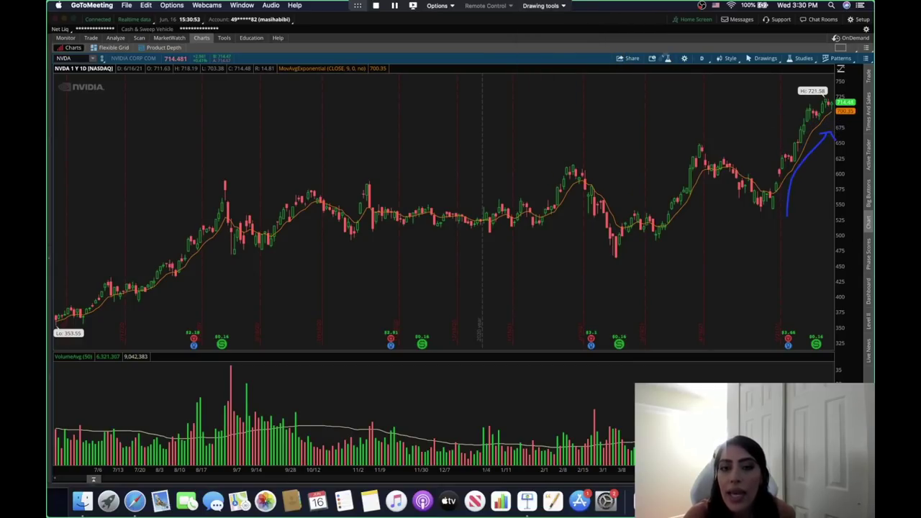
click(565, 5)
click(567, 24)
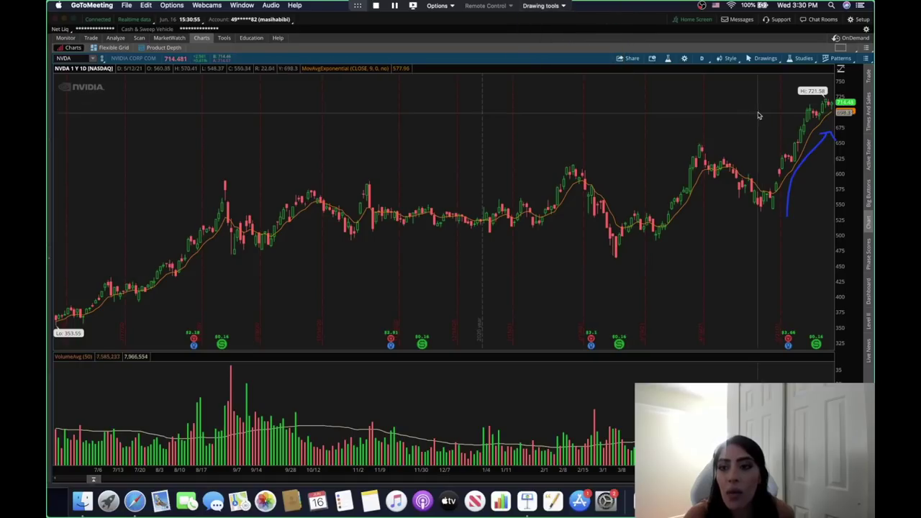
Draw a blue pen arrow following the rising moving average beneath the late May to early June candles, viewed close up
drag(714, 93, 870, 116)
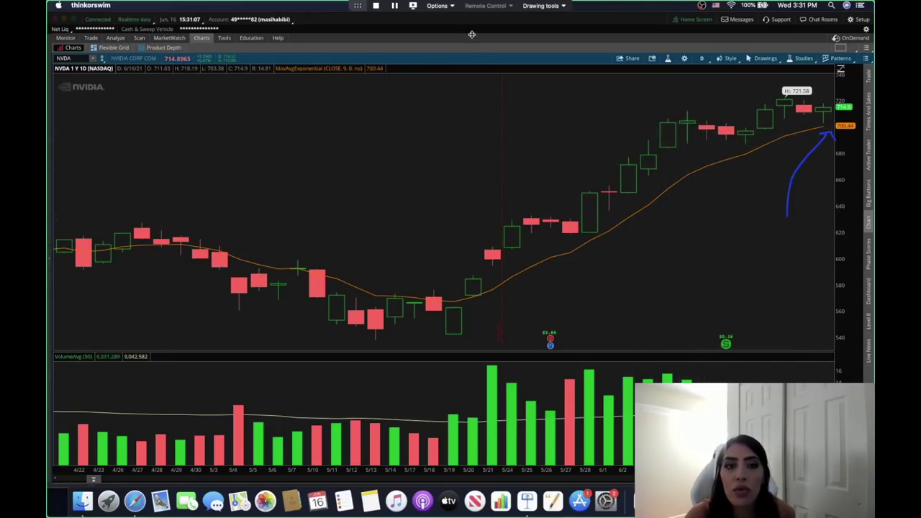
click(539, 6)
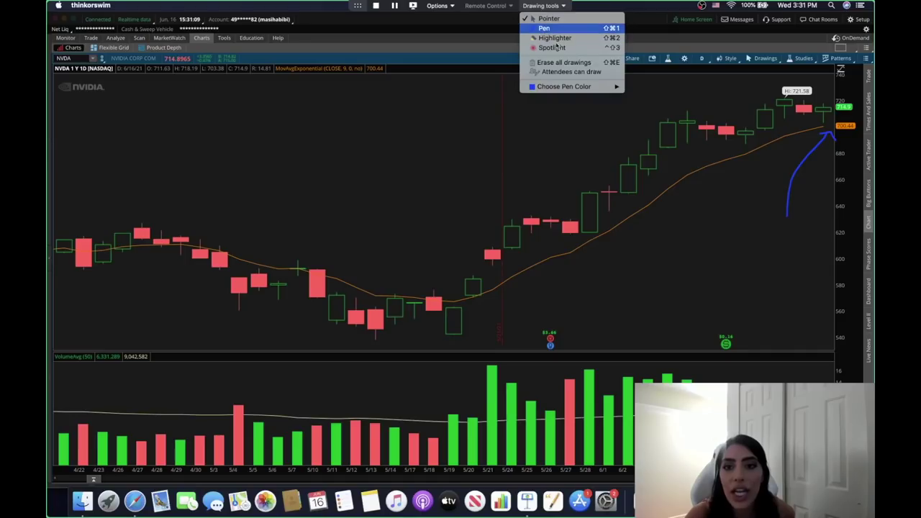
click(547, 19)
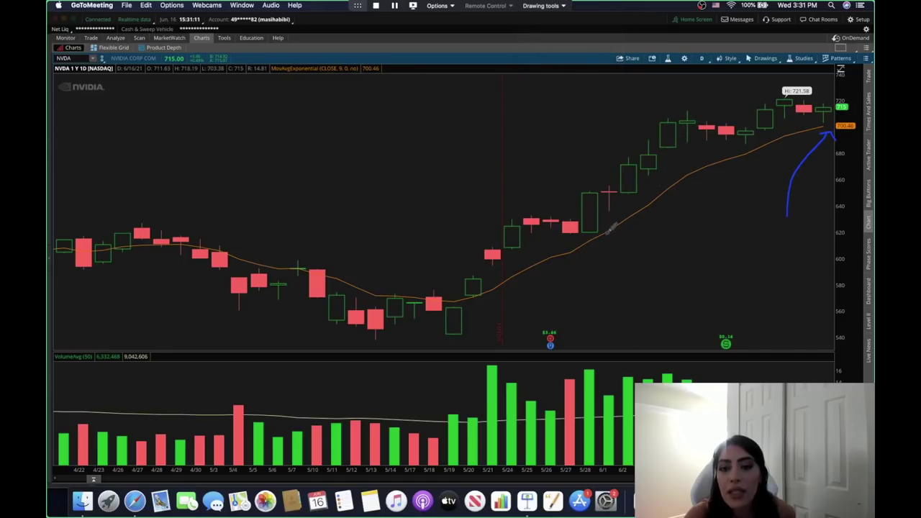
mouse_move(650, 194)
mouse_down()
mouse_move(688, 157)
mouse_move(697, 165)
mouse_up()
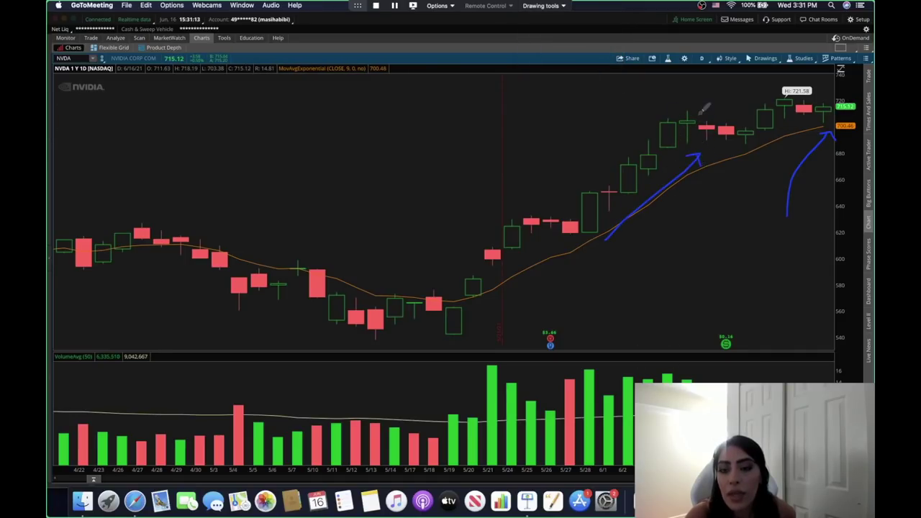
Mark the small pullback candles after the rally with blue strokes and draw arrows for the following upward breakout
mouse_move(703, 110)
mouse_down()
mouse_move(710, 153)
mouse_move(729, 150)
mouse_up()
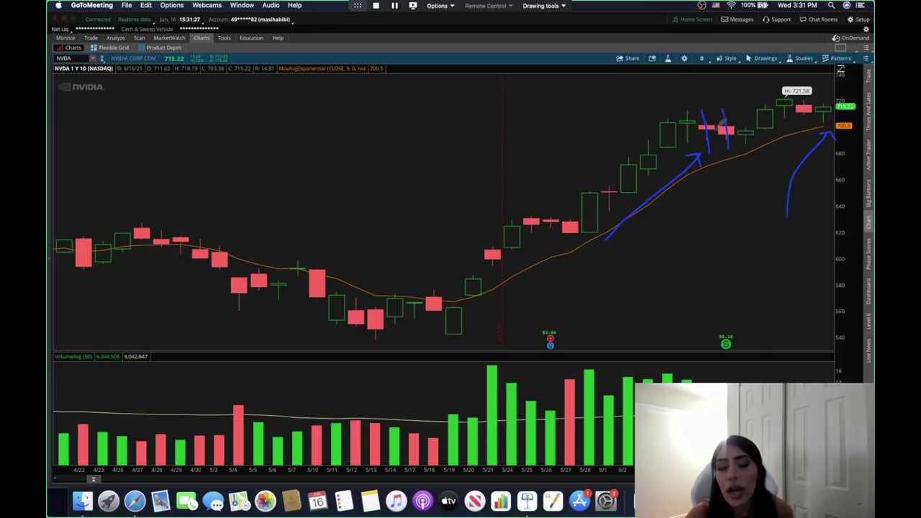
drag(703, 114, 714, 149)
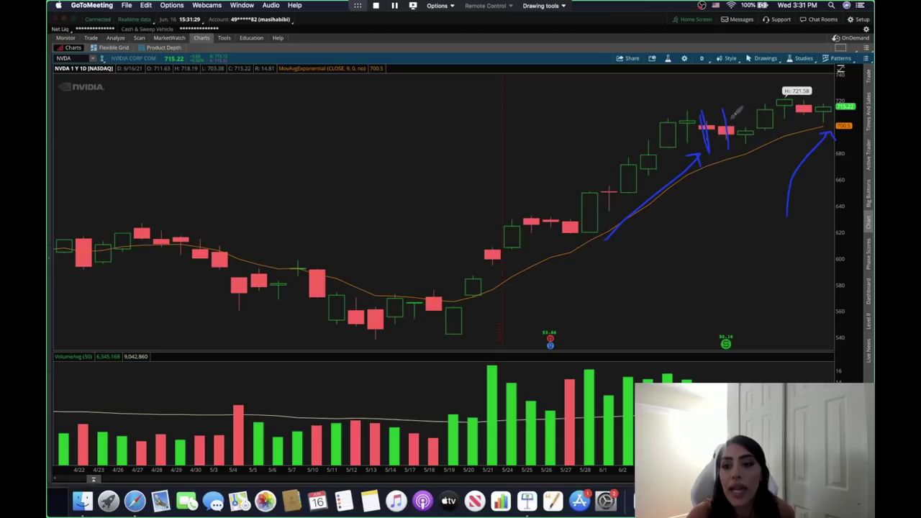
drag(780, 141, 783, 167)
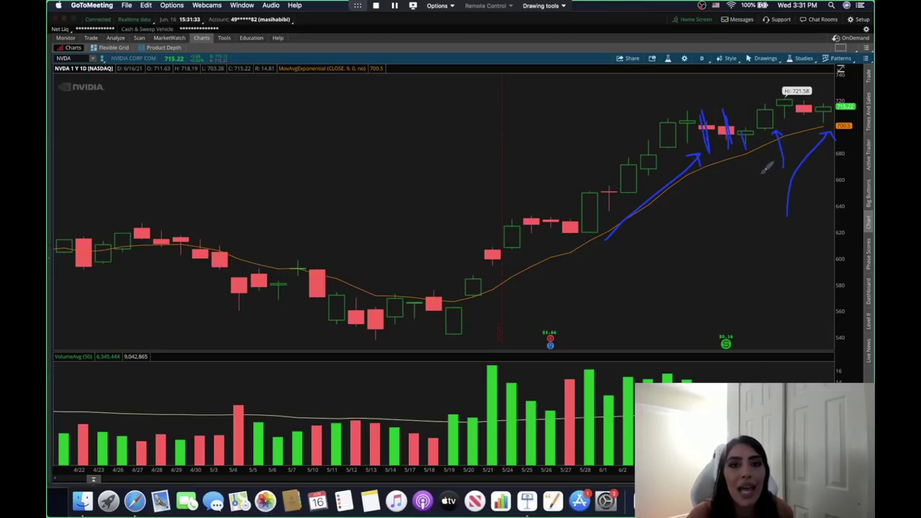
drag(780, 148, 812, 89)
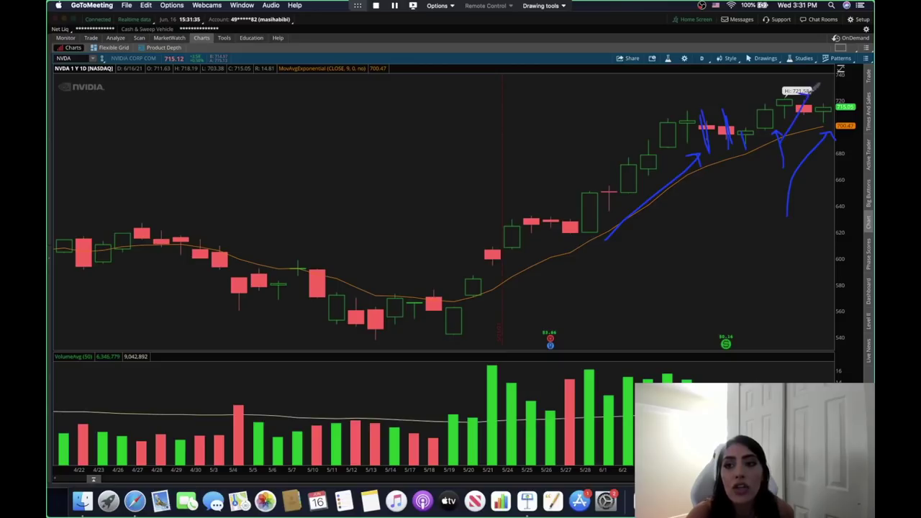
Erase all pen annotations from the NVDA chart and return to the pointer
click(542, 5)
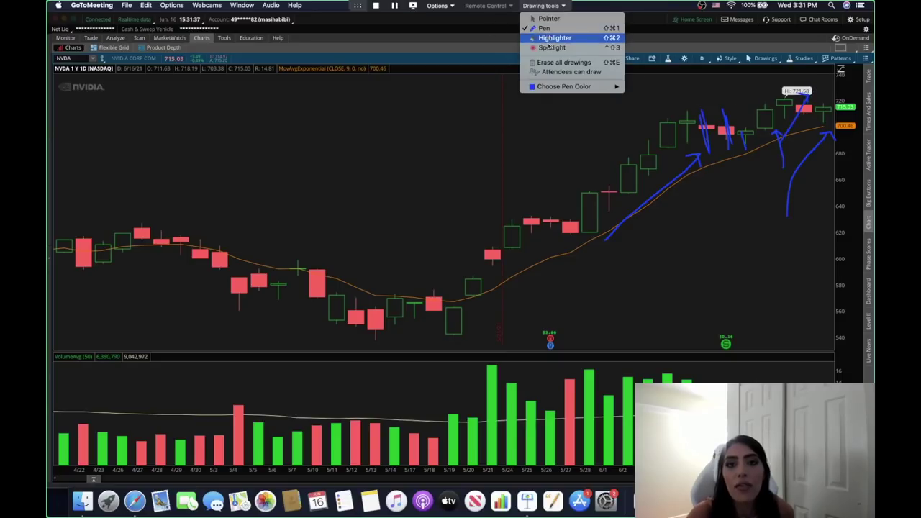
click(551, 63)
click(541, 5)
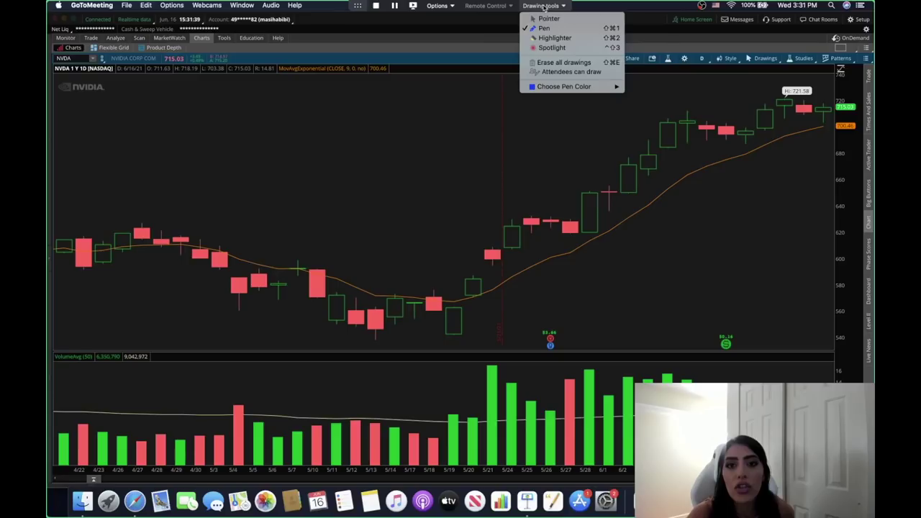
click(546, 19)
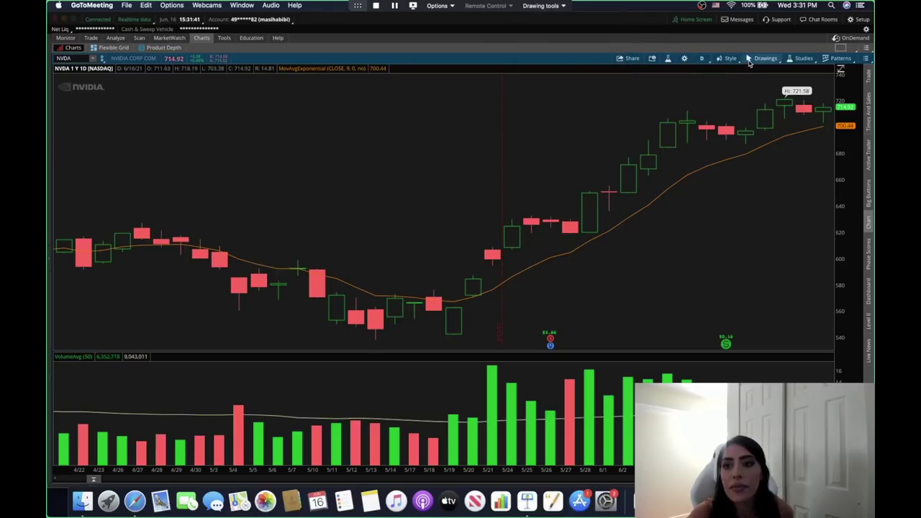
Draw two descending trendlines above and below the early June pullback candles on the NVDA daily chart
click(668, 142)
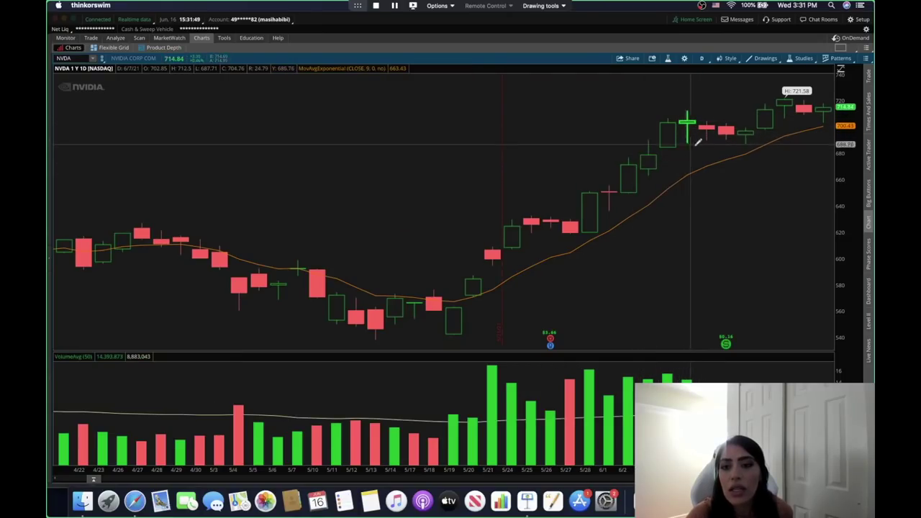
scroll(724, 215, down, 5)
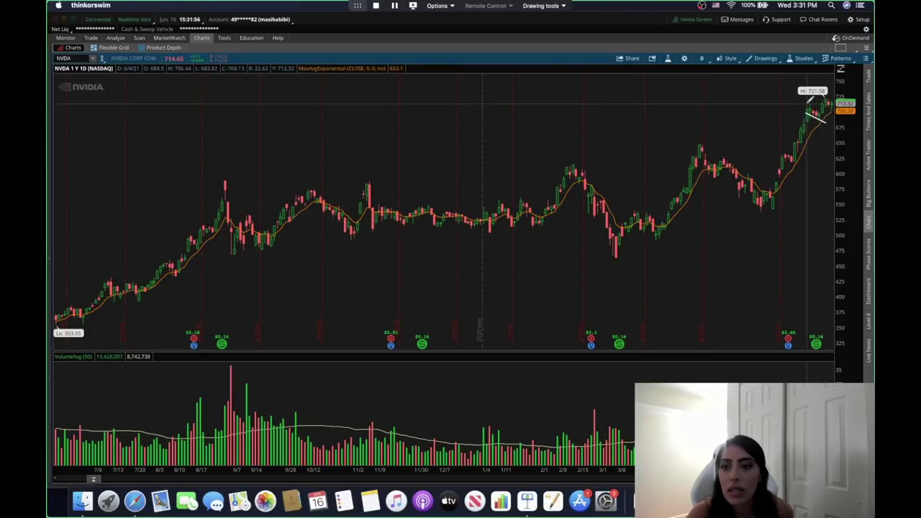
drag(764, 88, 834, 90)
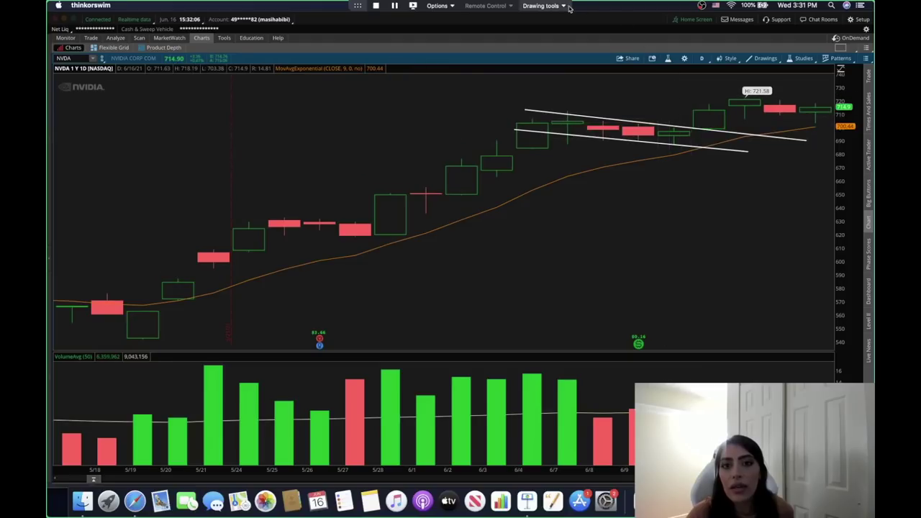
Highlight the three pullback candles inside the channel, add arcs pointing to the breakout candle, and circle the breakout candles
click(540, 5)
click(547, 17)
mouse_move(599, 142)
mouse_down()
mouse_move(598, 158)
mouse_move(628, 168)
mouse_move(667, 150)
mouse_up()
mouse_move(661, 88)
mouse_down()
mouse_move(666, 76)
mouse_move(695, 69)
mouse_move(713, 98)
mouse_move(722, 75)
mouse_up()
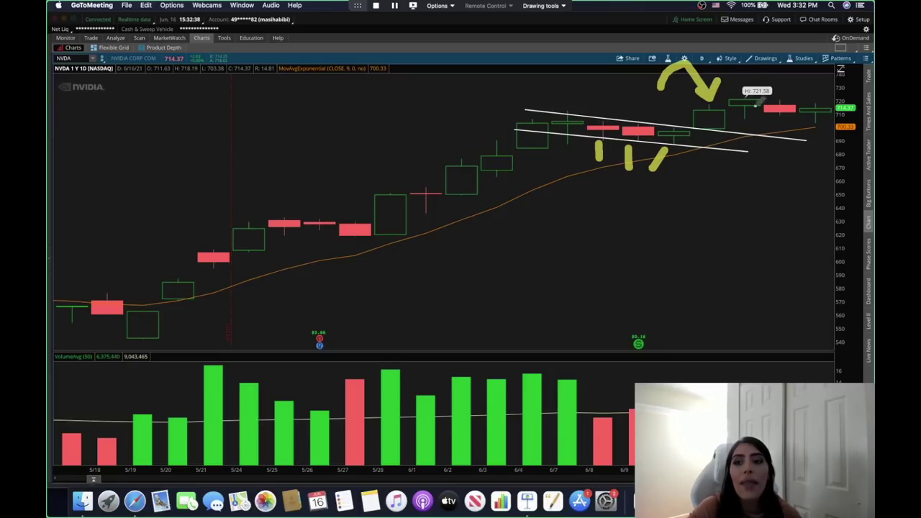
drag(644, 95, 695, 106)
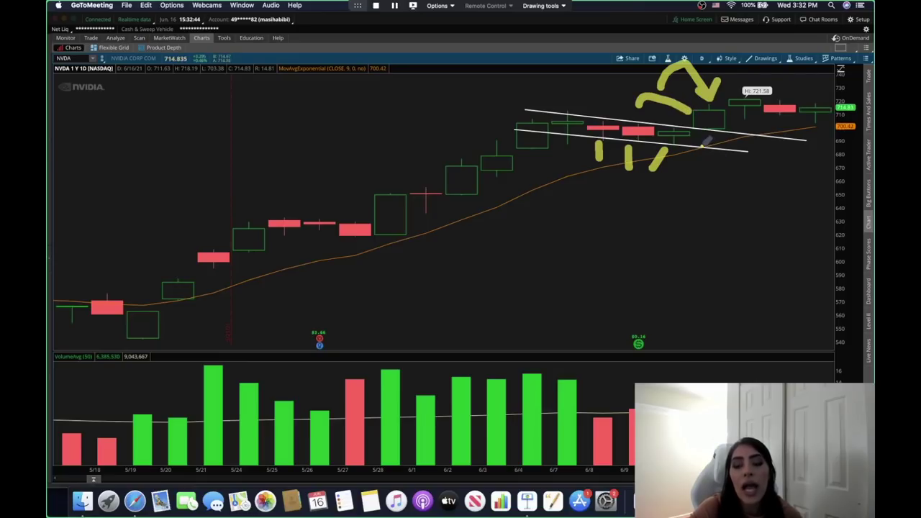
mouse_move(701, 148)
mouse_down()
mouse_move(792, 95)
mouse_move(745, 70)
mouse_move(701, 99)
mouse_move(697, 137)
mouse_move(705, 144)
mouse_up()
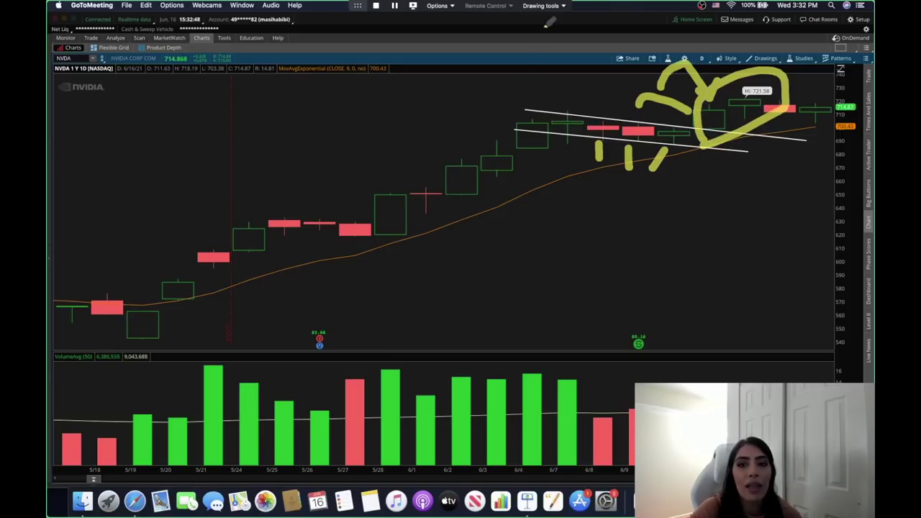
Erase all highlighter marks from the NVDA chart and return to the pointer
click(544, 6)
click(558, 62)
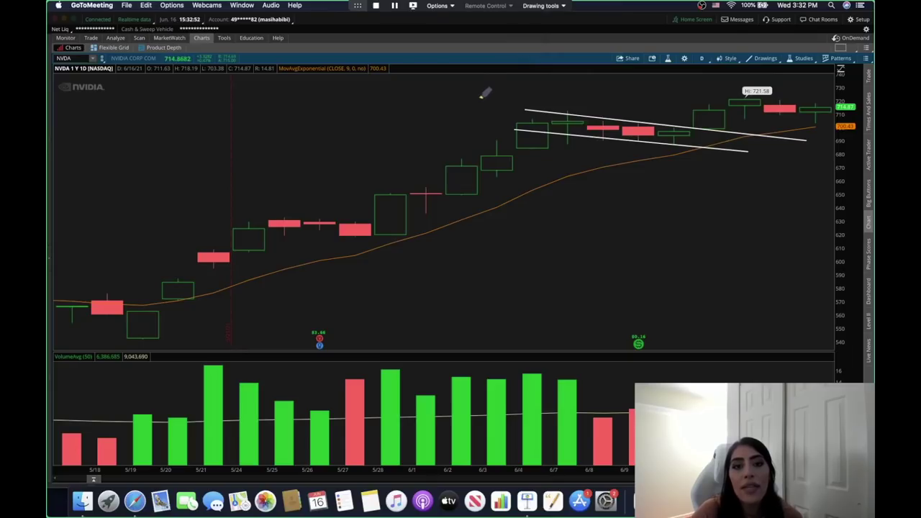
click(543, 5)
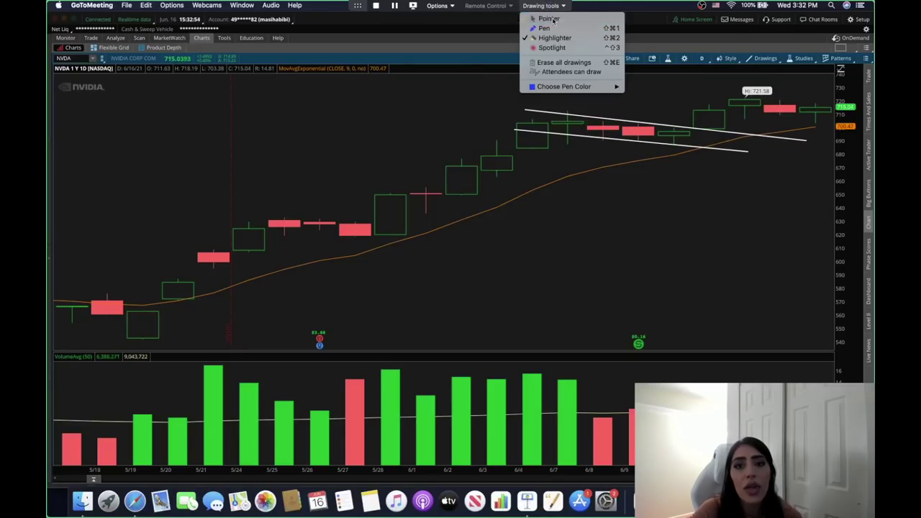
click(548, 27)
scroll(452, 132, down, 3)
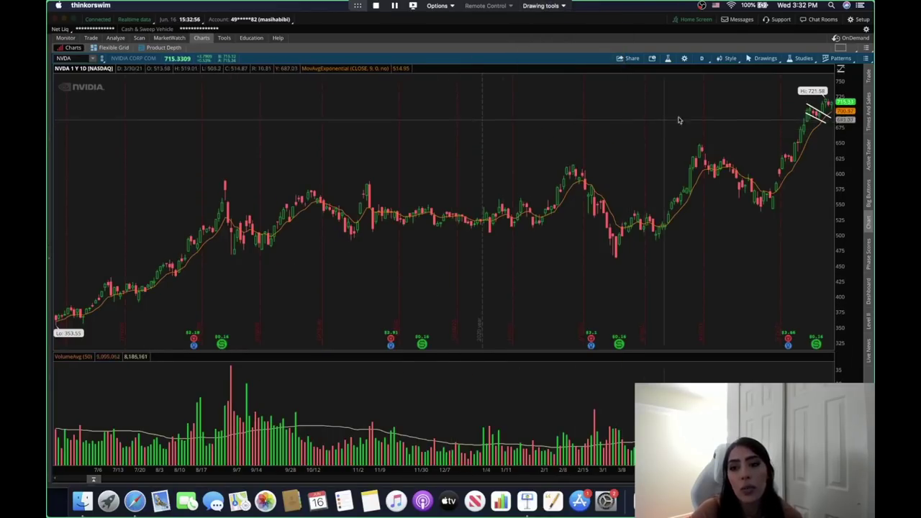
drag(745, 121, 827, 133)
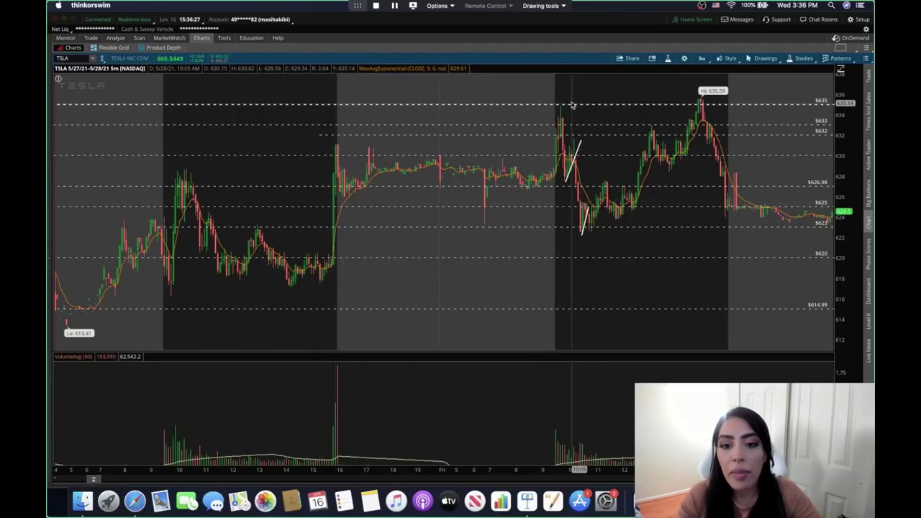
On the TSLA 5-minute chart for 5/28/21, circle the $635 level with the pen and draw a down arrow along the opening sell-off
drag(540, 93, 717, 118)
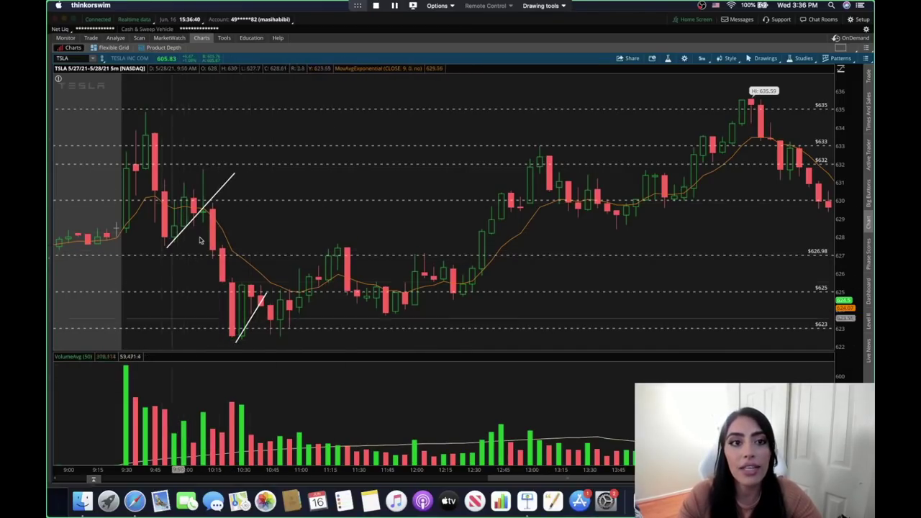
click(541, 6)
click(570, 29)
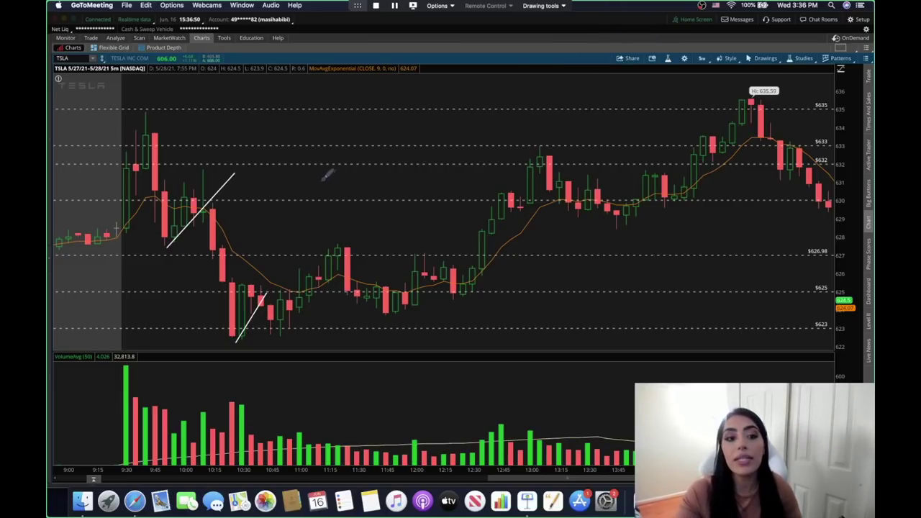
click(544, 5)
click(547, 16)
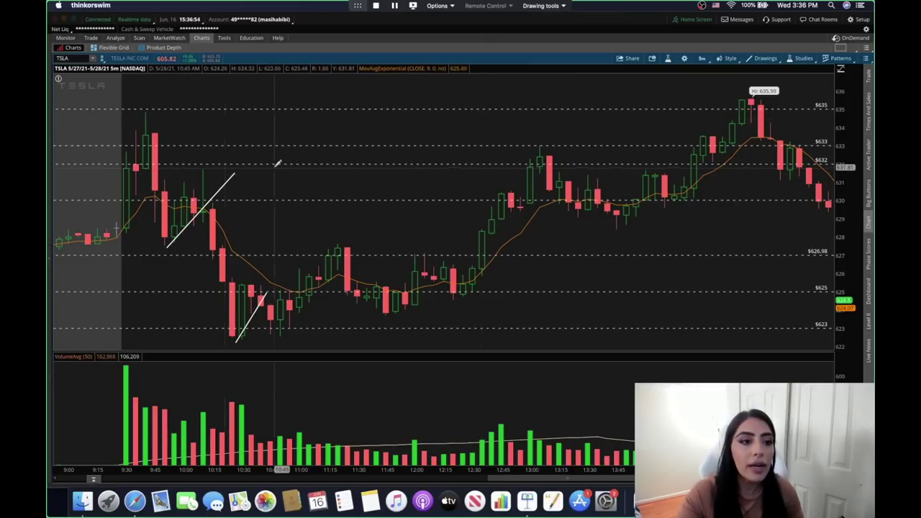
click(556, 5)
click(545, 28)
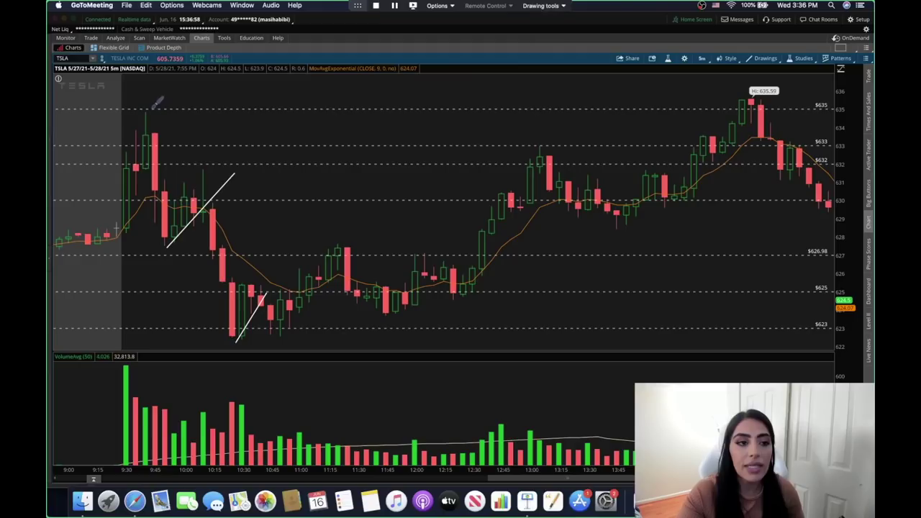
mouse_move(856, 94)
mouse_down()
mouse_move(820, 108)
mouse_move(863, 100)
mouse_up()
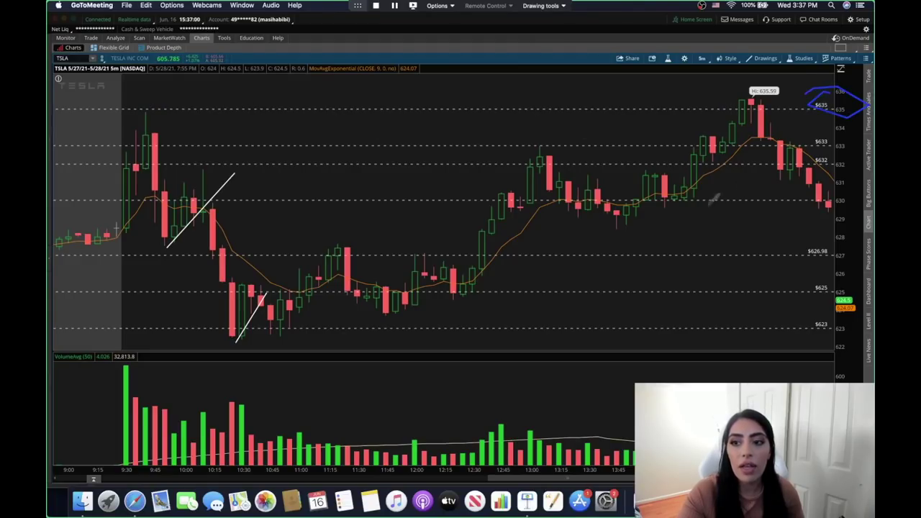
drag(141, 126, 156, 228)
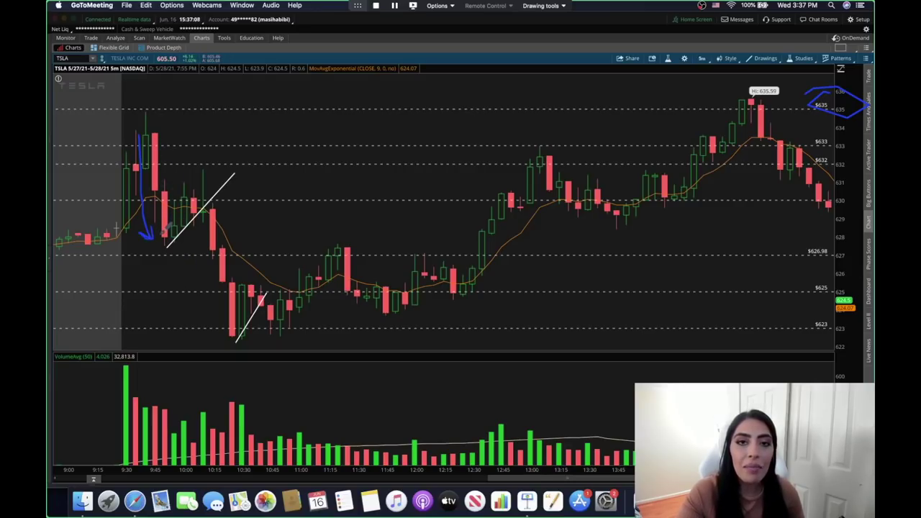
Trace the post-sell-off zigzag with the pen, draw an arrow to the breakdown candle, and circle the $626.98, $625 and $623 levels
mouse_move(167, 207)
mouse_down()
mouse_move(180, 234)
mouse_move(181, 210)
mouse_move(211, 177)
mouse_up()
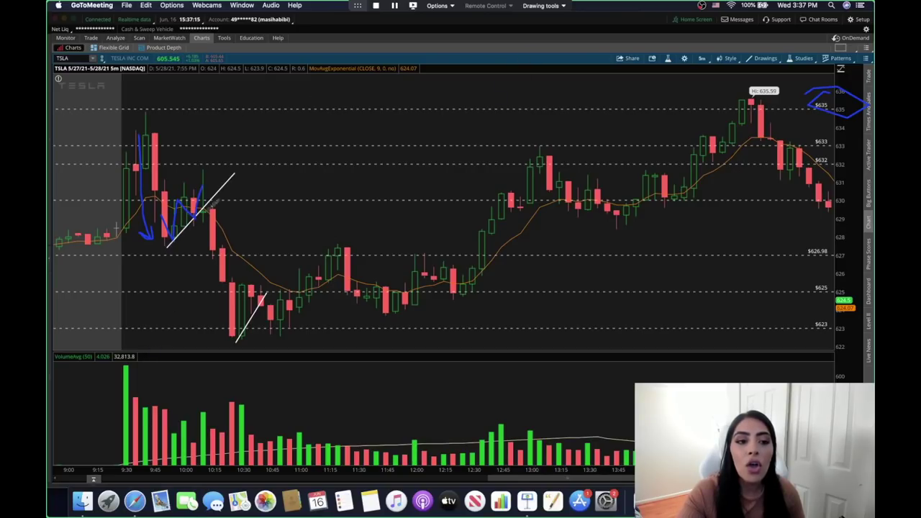
mouse_move(137, 301)
mouse_down()
mouse_move(172, 256)
mouse_move(210, 231)
mouse_up()
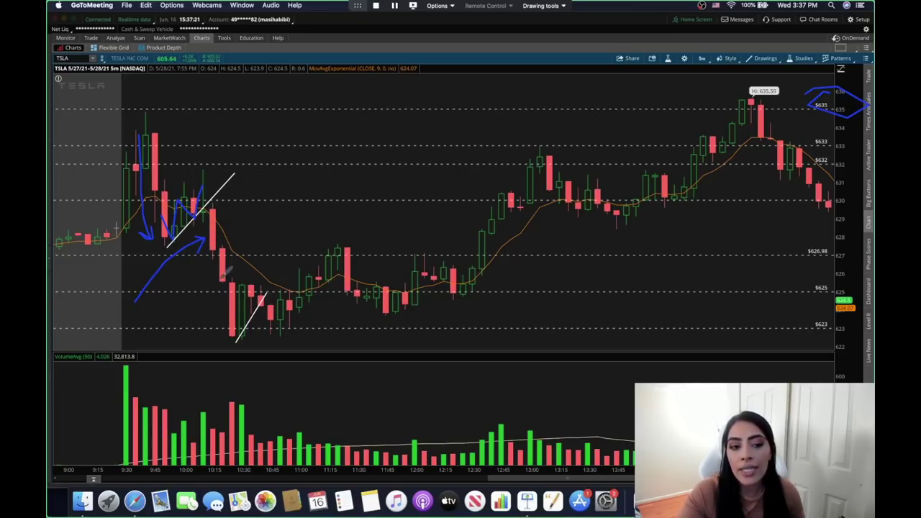
mouse_move(812, 239)
mouse_down()
mouse_move(800, 252)
mouse_move(824, 240)
mouse_move(851, 293)
mouse_up()
mouse_move(842, 328)
mouse_down()
mouse_move(817, 335)
mouse_move(839, 318)
mouse_up()
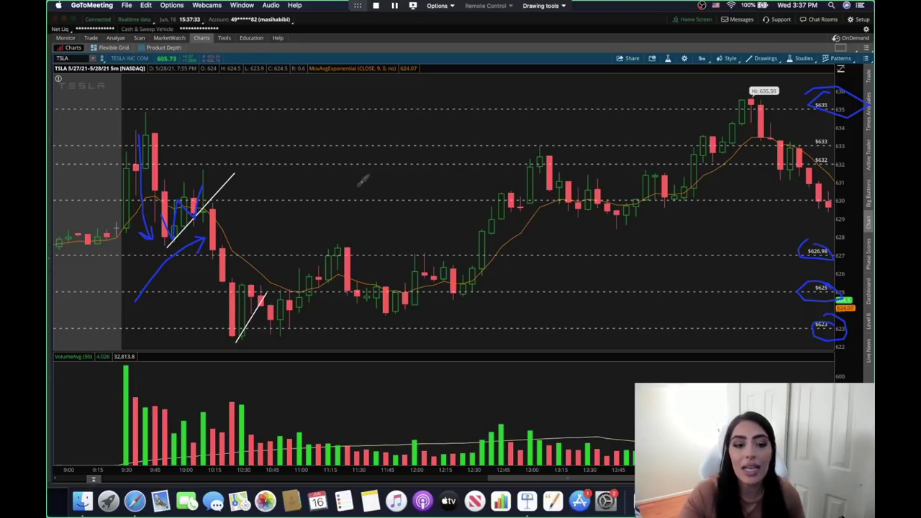
Erase all pen drawings from the TSLA chart and return to the pointer
click(533, 5)
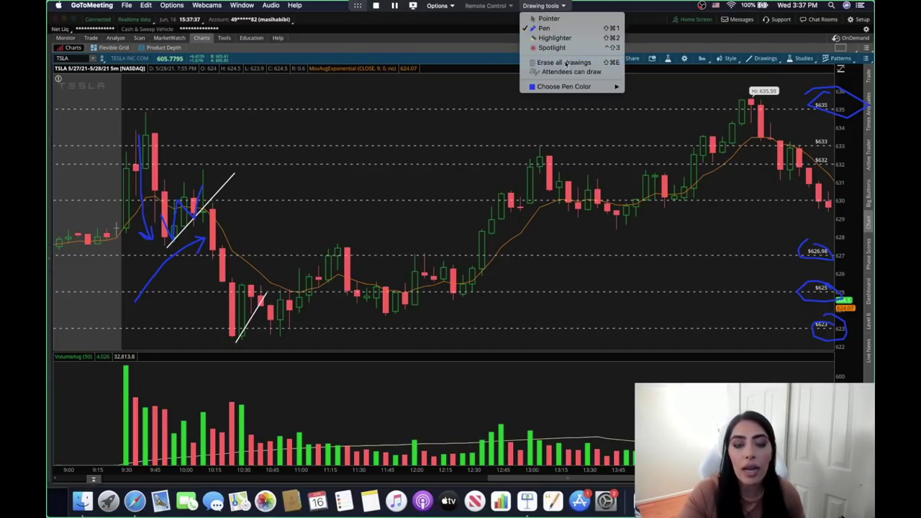
click(566, 62)
click(541, 5)
click(547, 19)
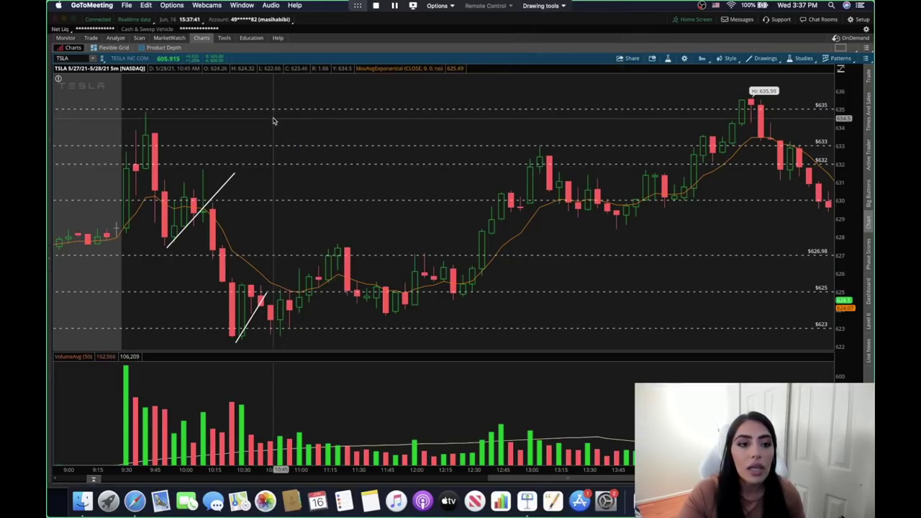
Draw an ascending trendline above the 9:50–10:10 consolidation candles and extend the lower trendline further up to complete the bear flag channel
click(295, 144)
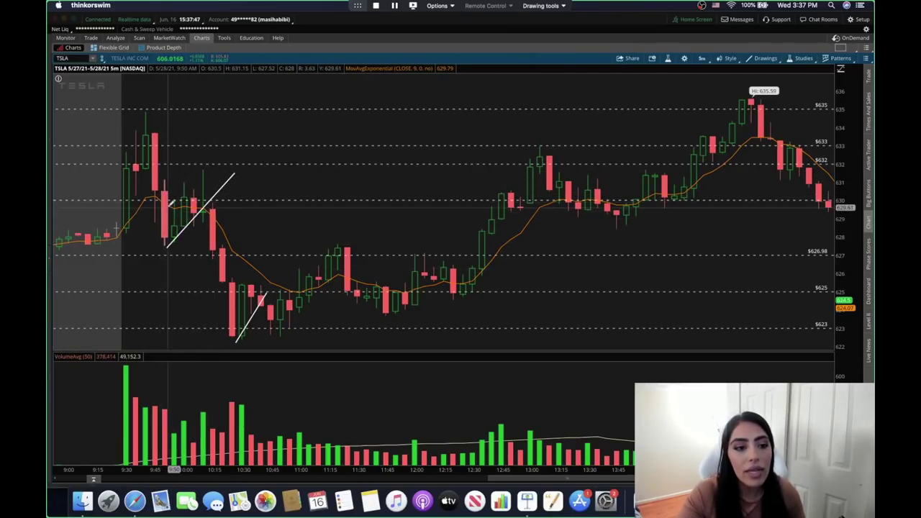
click(165, 202)
click(224, 160)
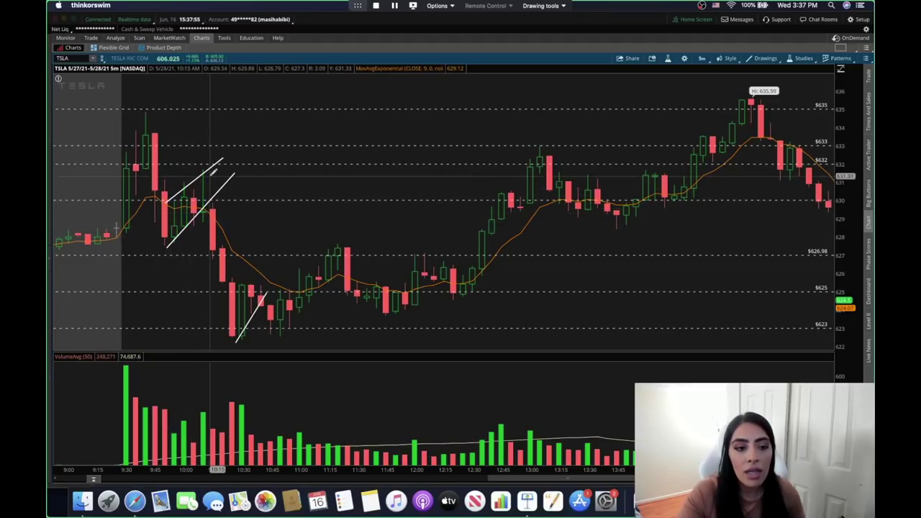
drag(236, 175, 243, 177)
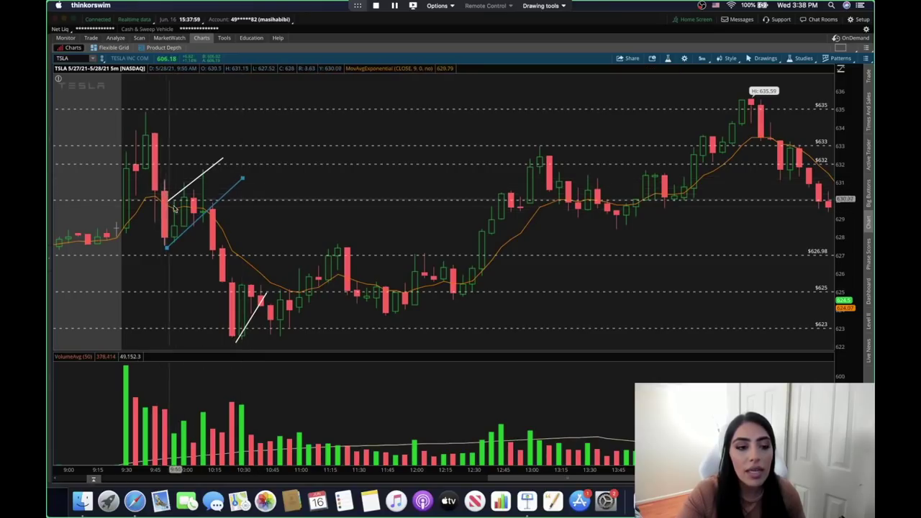
click(282, 183)
middle_click(284, 184)
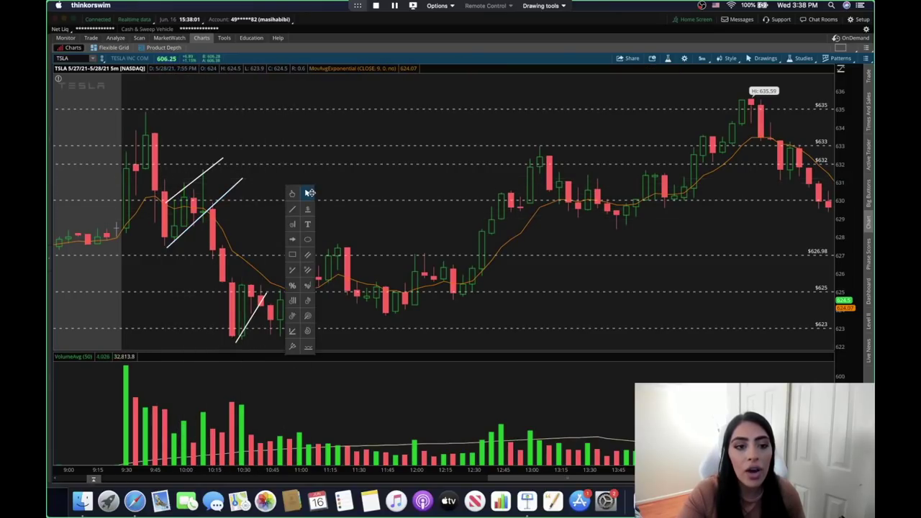
click(310, 193)
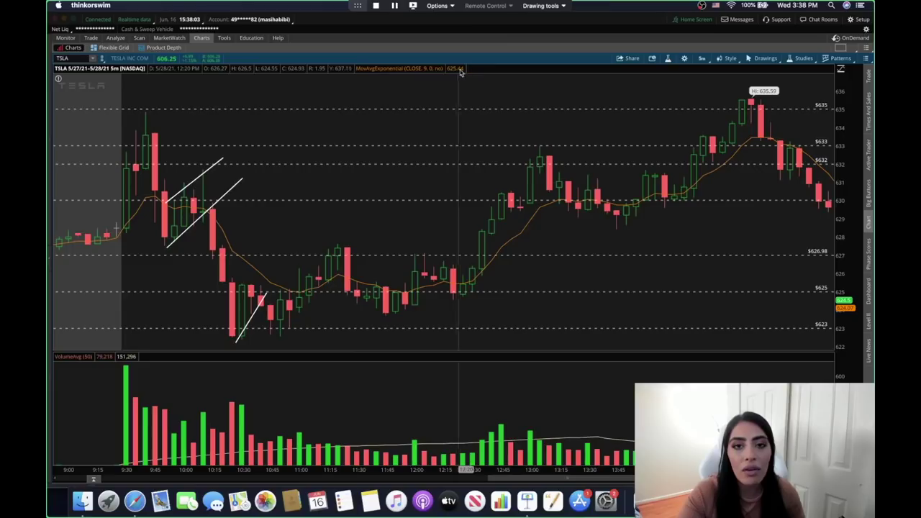
With the pen, draw an arrow to the bear flag's breakdown candle, circle $626.98 and $625, and draw a down arrow along the drop
click(540, 5)
click(561, 19)
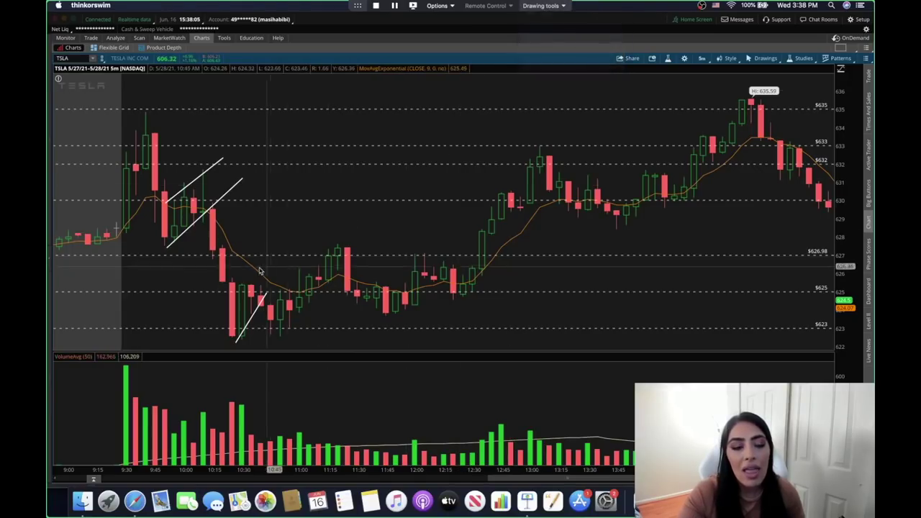
drag(185, 248, 218, 223)
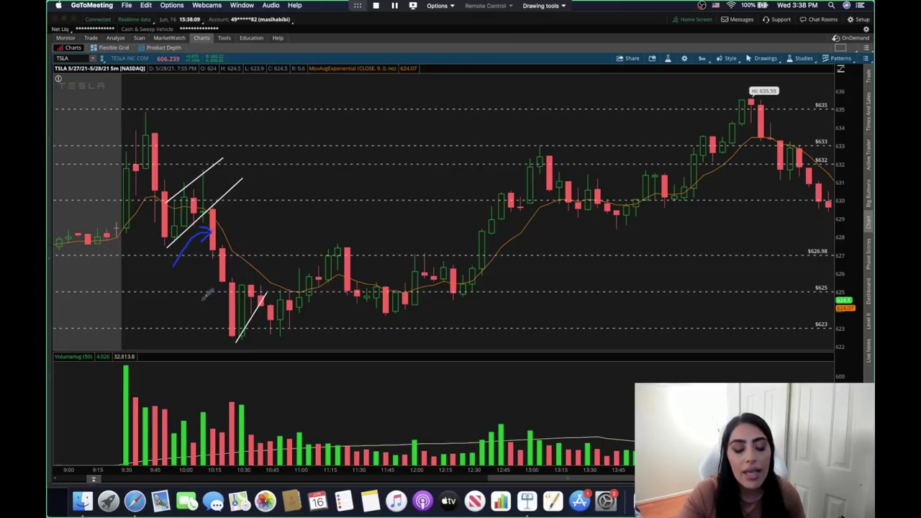
mouse_move(831, 233)
mouse_down()
mouse_move(819, 271)
mouse_move(834, 285)
mouse_up()
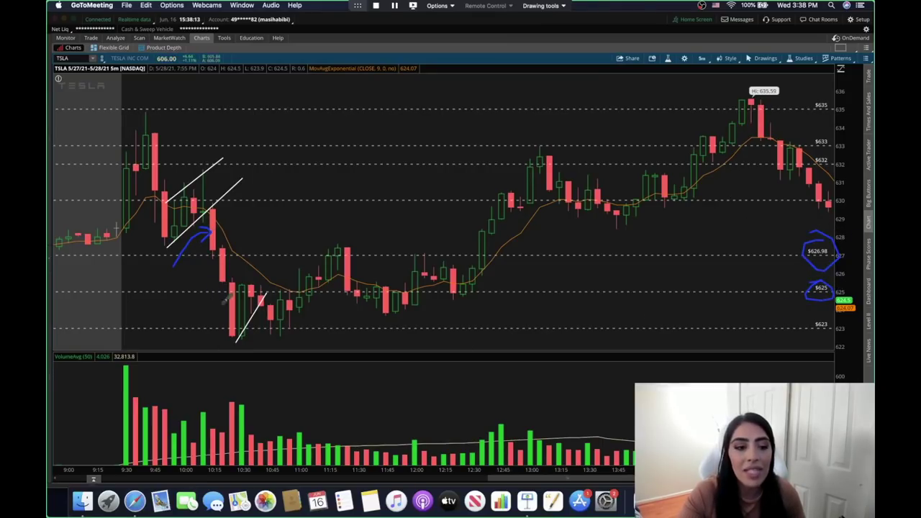
mouse_move(207, 240)
mouse_down()
mouse_move(213, 333)
mouse_move(223, 301)
mouse_up()
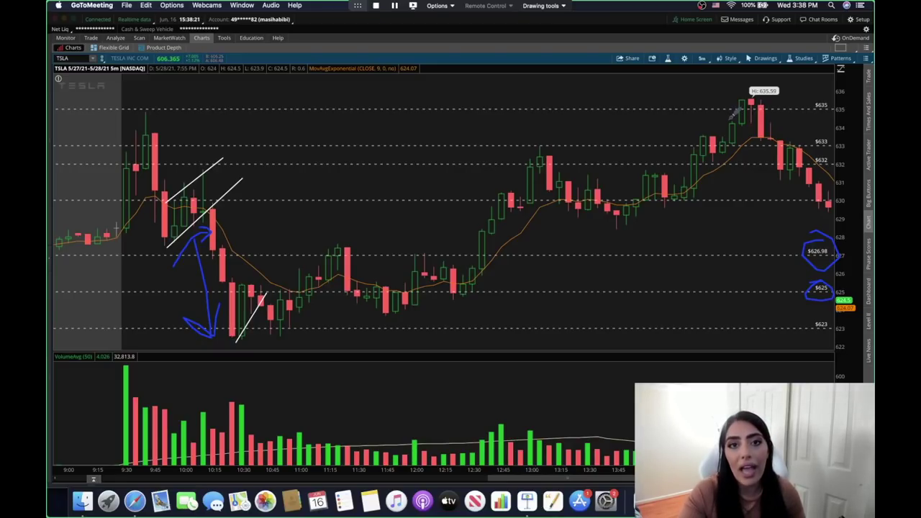
drag(686, 56, 734, 66)
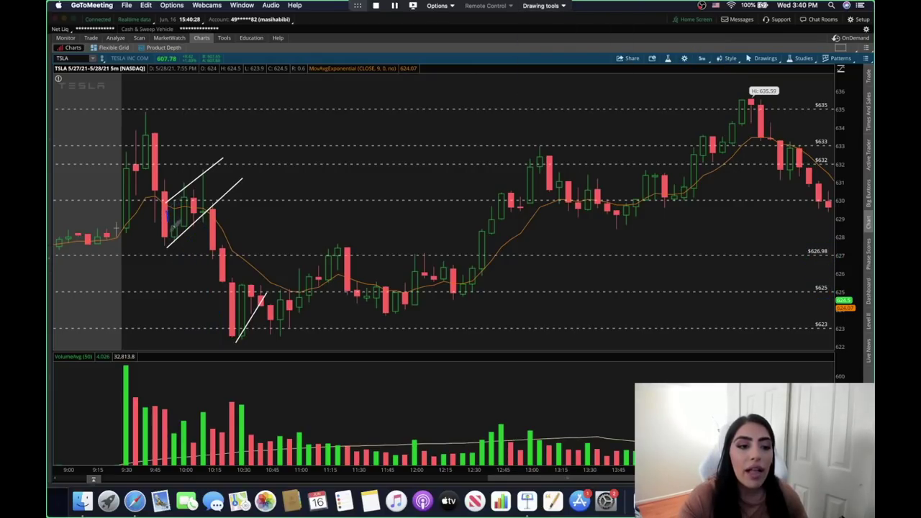
Trace the bear flag's zigzag, then mark the 12:30 rally with a base line, up arrow, pullback squiggle and arrow to the breakout candle
drag(173, 219, 210, 177)
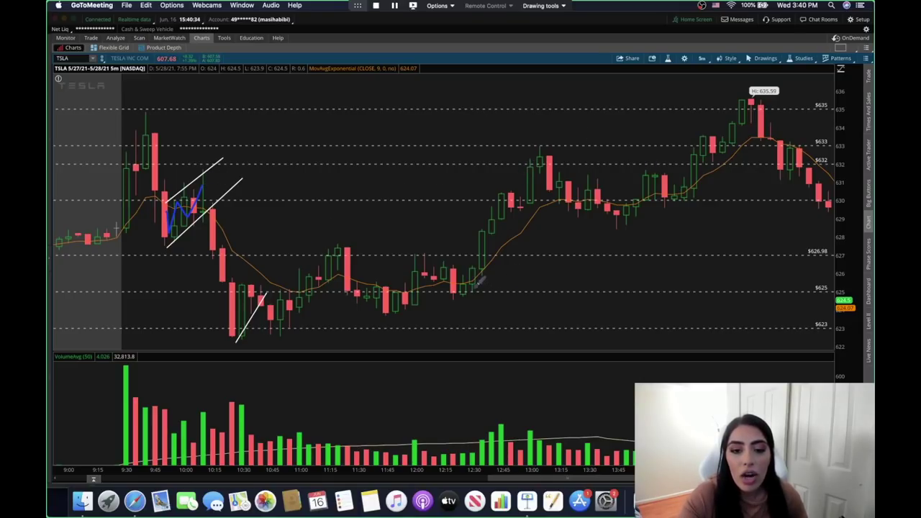
mouse_move(440, 296)
mouse_down()
mouse_move(481, 294)
mouse_move(510, 217)
mouse_up()
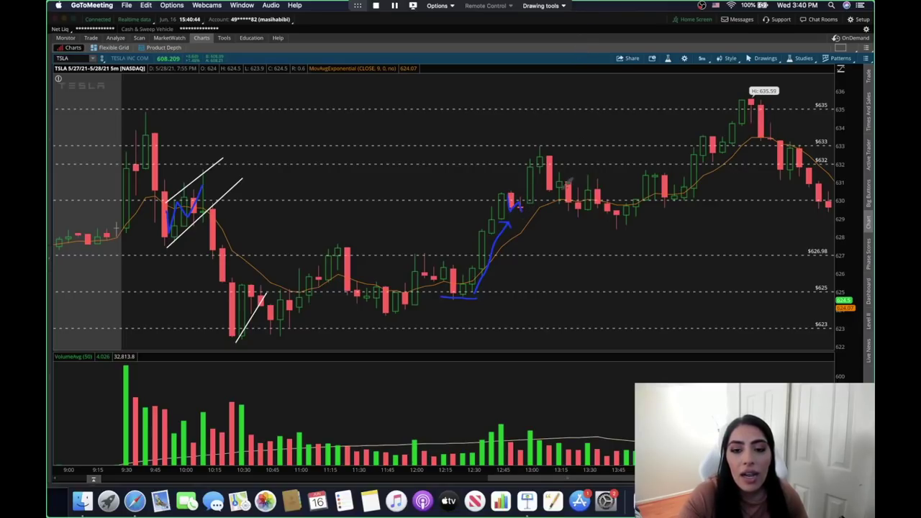
mouse_move(496, 173)
mouse_down()
mouse_move(530, 172)
mouse_move(531, 180)
mouse_up()
Erase all pen drawings and draw two parallel descending trendlines around the short pullback near 12:45 to form a bull flag
click(553, 6)
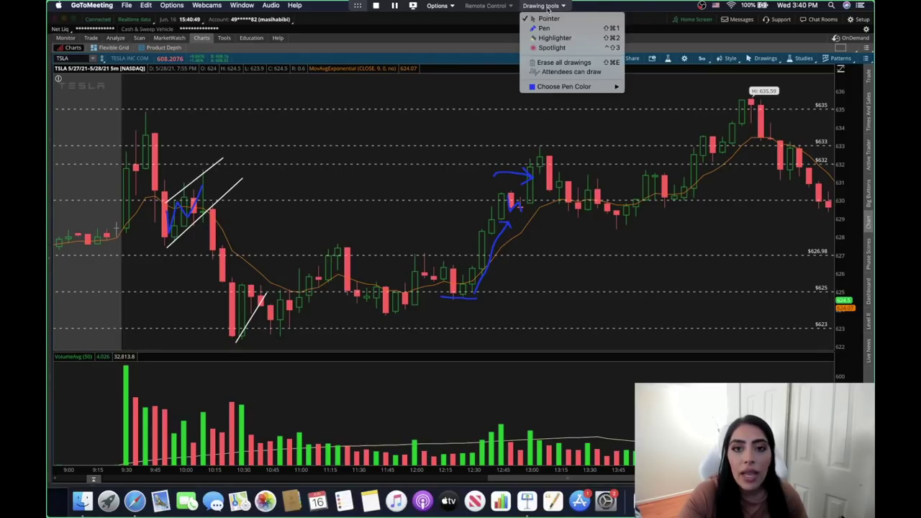
click(563, 62)
click(482, 216)
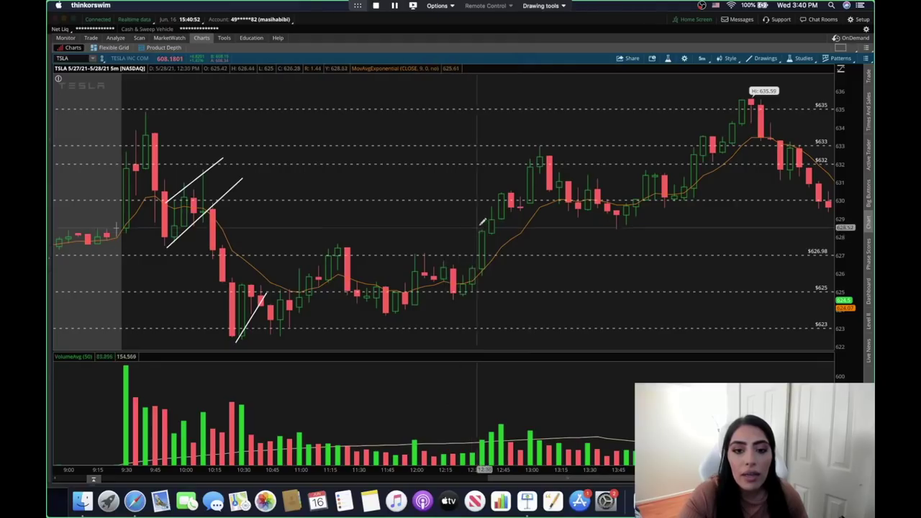
drag(494, 197, 526, 214)
drag(502, 184, 536, 208)
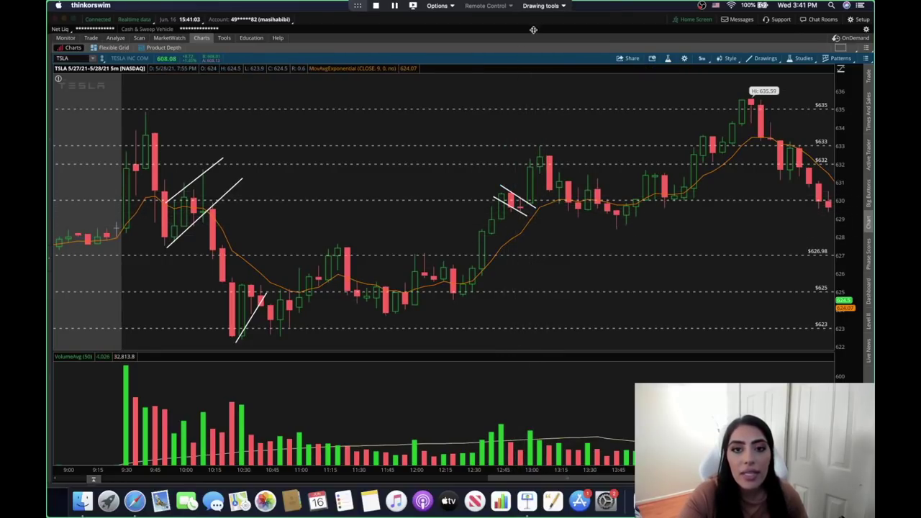
With the pen, draw arrows to the bear flag, the midday rally and the breakout candle, circle the bull flag, and mark the $632–$633 levels
click(544, 5)
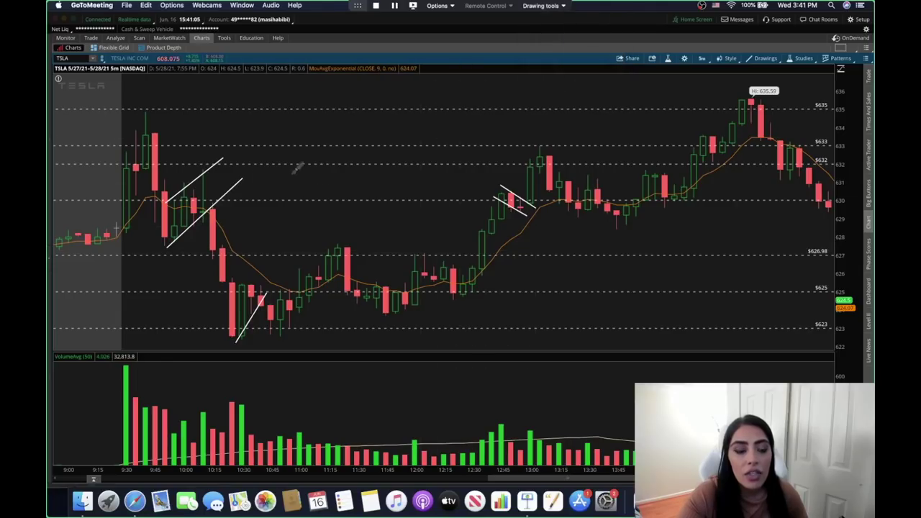
mouse_move(253, 110)
mouse_down()
mouse_move(233, 170)
mouse_move(245, 167)
mouse_up()
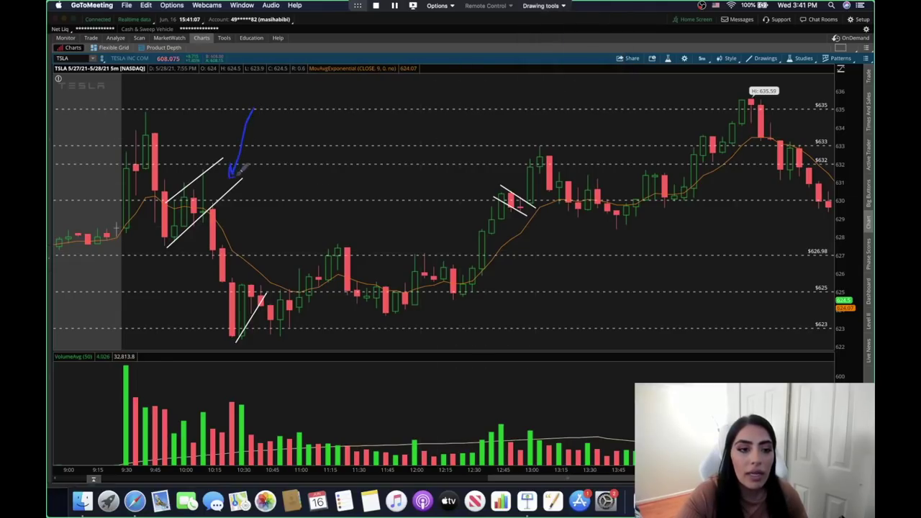
mouse_move(334, 226)
mouse_down()
mouse_move(408, 180)
mouse_move(452, 230)
mouse_move(443, 244)
mouse_up()
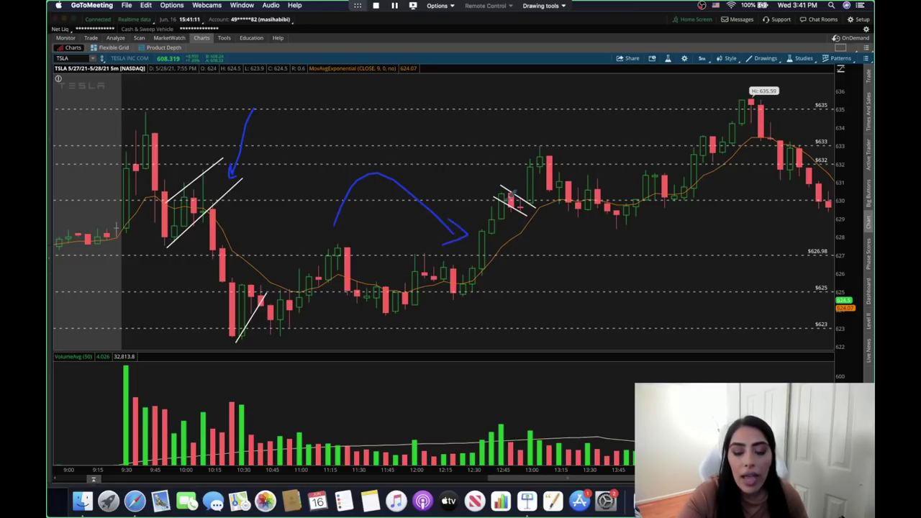
mouse_move(486, 201)
mouse_down()
mouse_move(537, 222)
mouse_move(529, 186)
mouse_move(477, 190)
mouse_up()
mouse_move(537, 194)
mouse_down()
mouse_move(558, 215)
mouse_move(545, 188)
mouse_up()
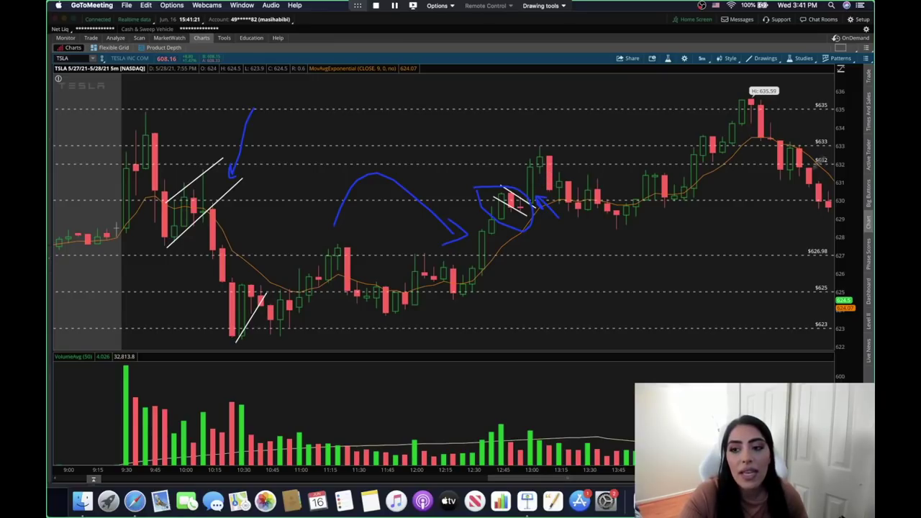
mouse_move(822, 154)
mouse_down()
mouse_move(835, 158)
mouse_move(827, 161)
mouse_move(817, 137)
mouse_move(833, 143)
mouse_move(811, 130)
mouse_up()
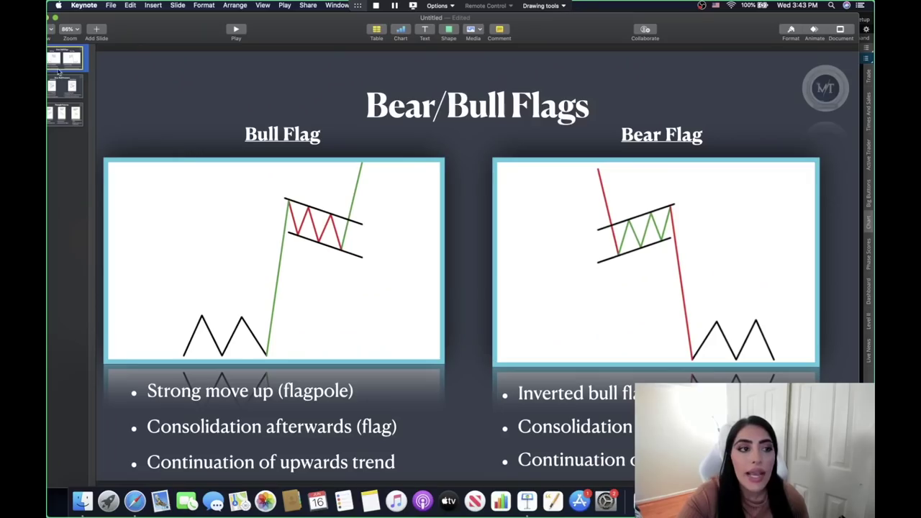
Review the Bear/Bull Pennants slide in Keynote and switch back to the thinkorswim chart
click(71, 86)
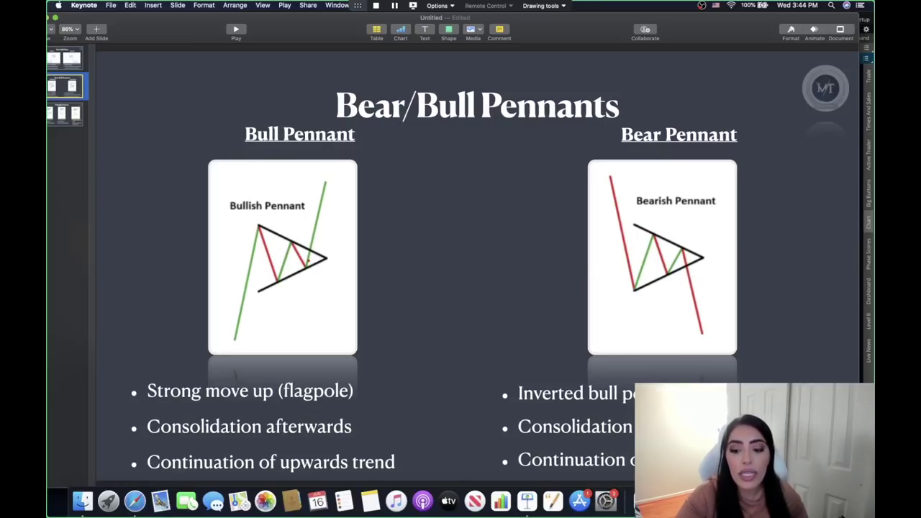
key(super+Tab)
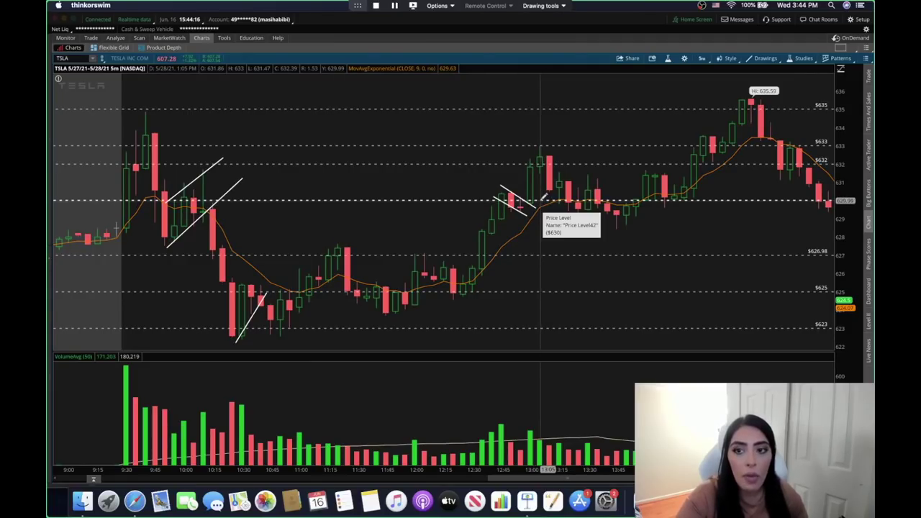
Set the chart's time frame to 05/28/2021 only with a 5 min aggregation period and load the NVDA symbol
click(702, 58)
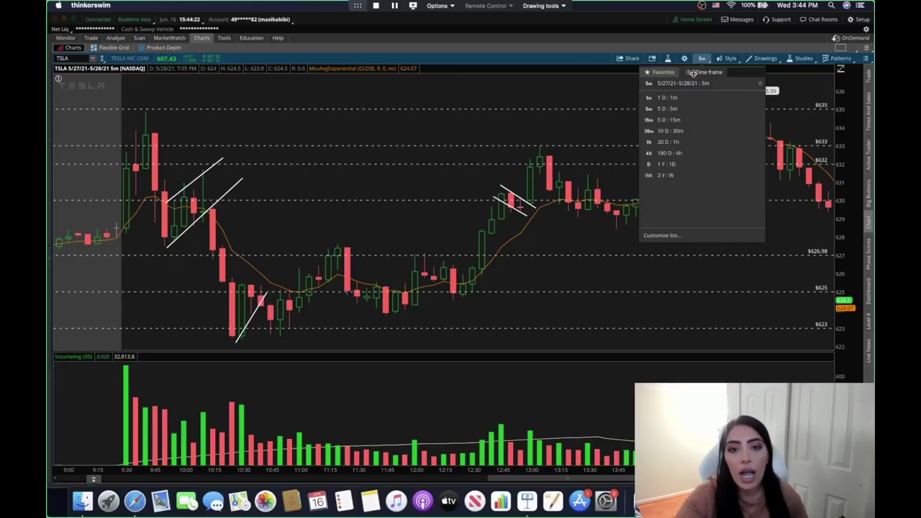
click(693, 73)
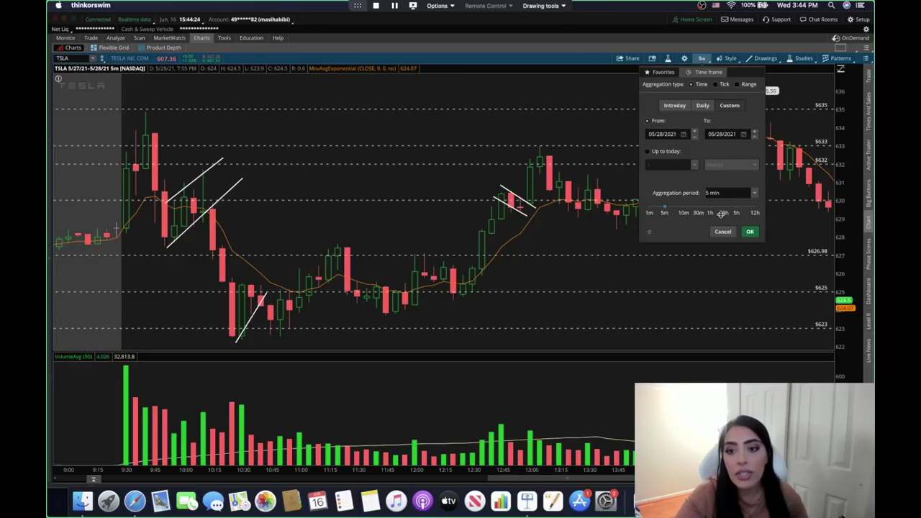
click(749, 231)
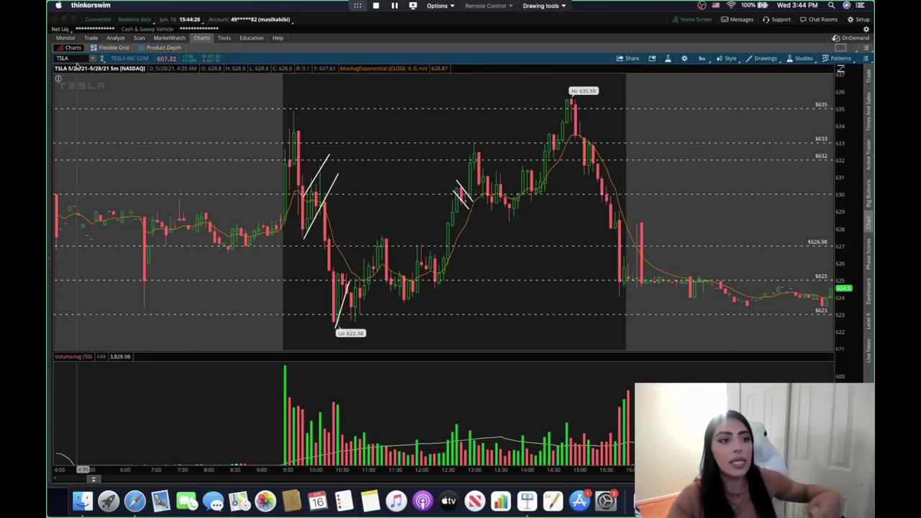
click(65, 58)
text(NVDA)
key(Return)
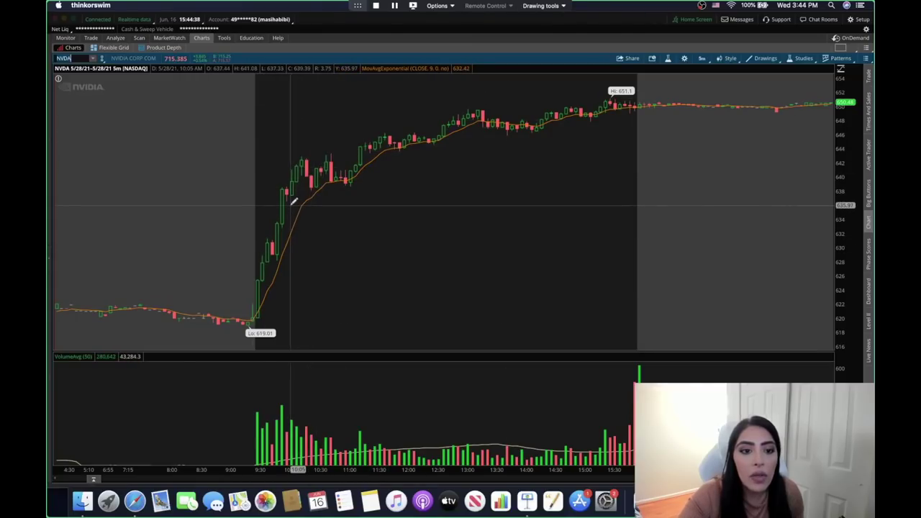
Draw a pen up arrow along NVDA's opening rally to mark the flagpole, and return to the pointer
click(541, 5)
click(555, 27)
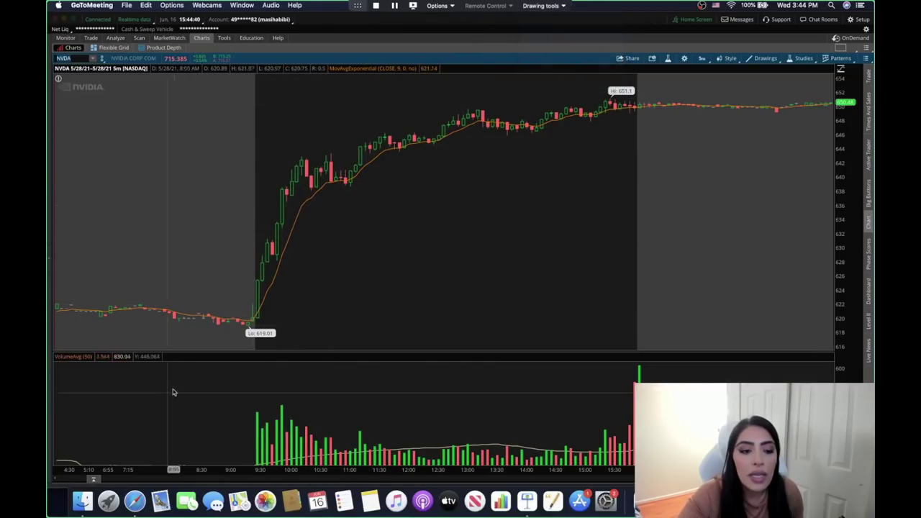
mouse_move(267, 320)
mouse_down()
mouse_move(295, 239)
mouse_move(293, 210)
mouse_move(307, 217)
mouse_up()
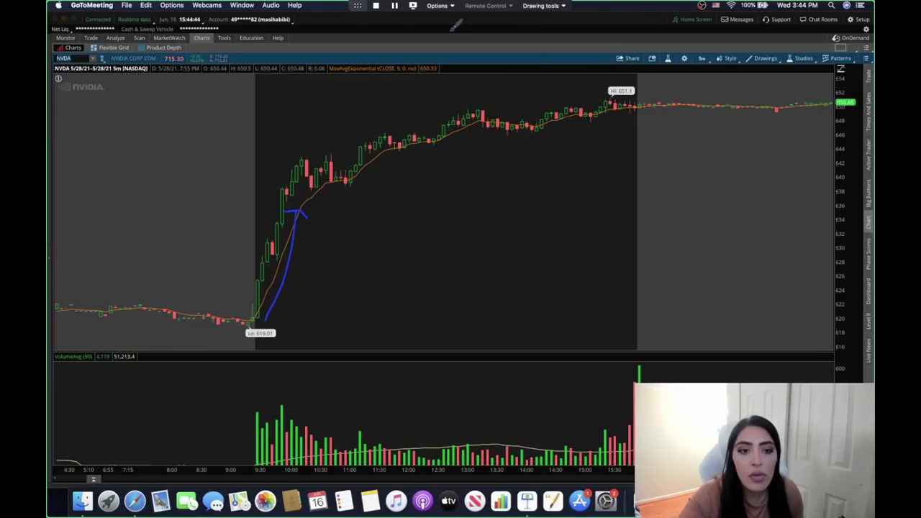
click(541, 5)
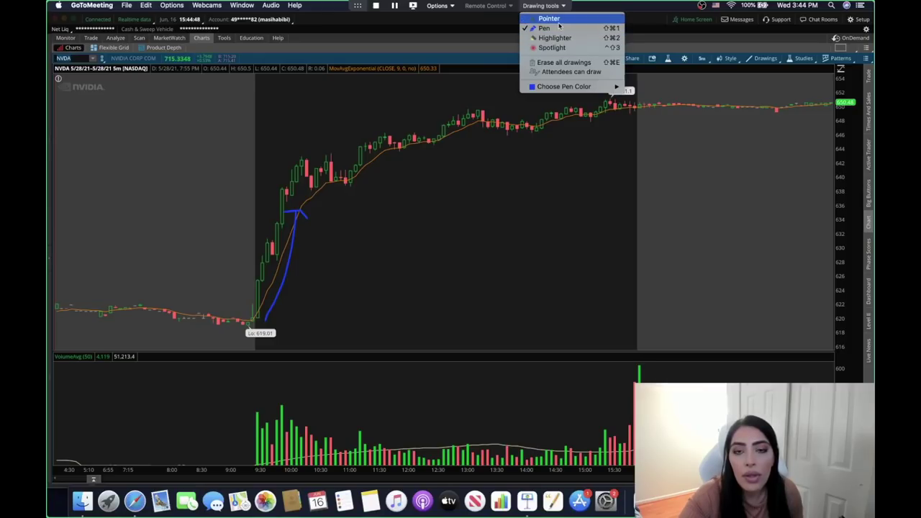
click(551, 19)
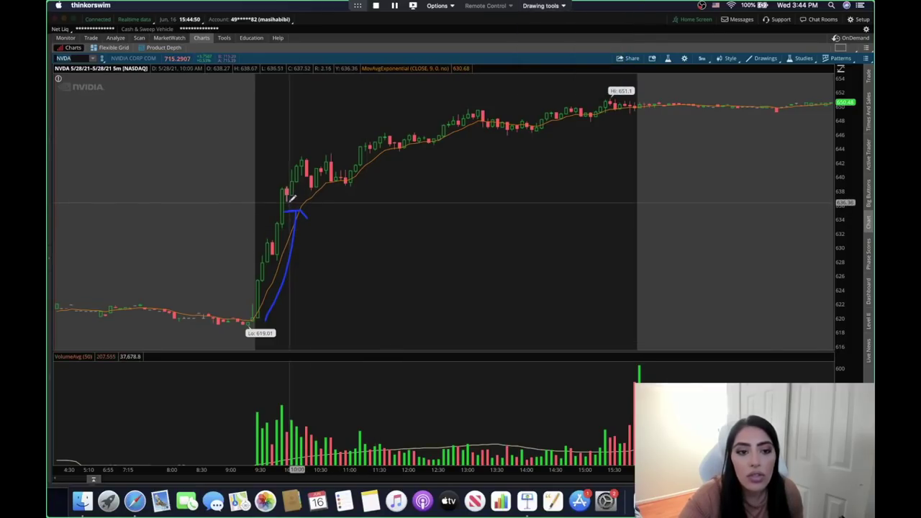
Draw two converging trendlines around NVDA's morning consolidation to form a bull pennant, and point a pen arrow at the breakout candle
drag(286, 203, 370, 177)
drag(280, 148, 370, 176)
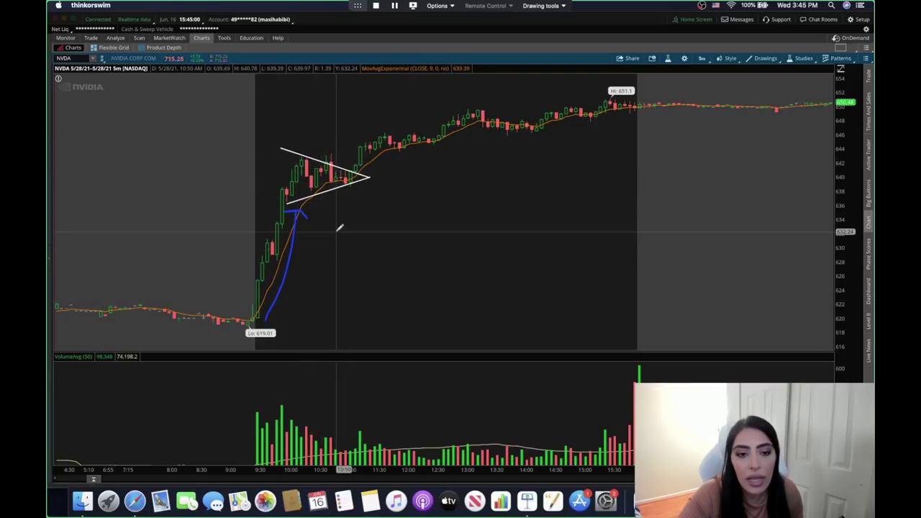
click(537, 6)
click(540, 28)
drag(342, 123, 354, 161)
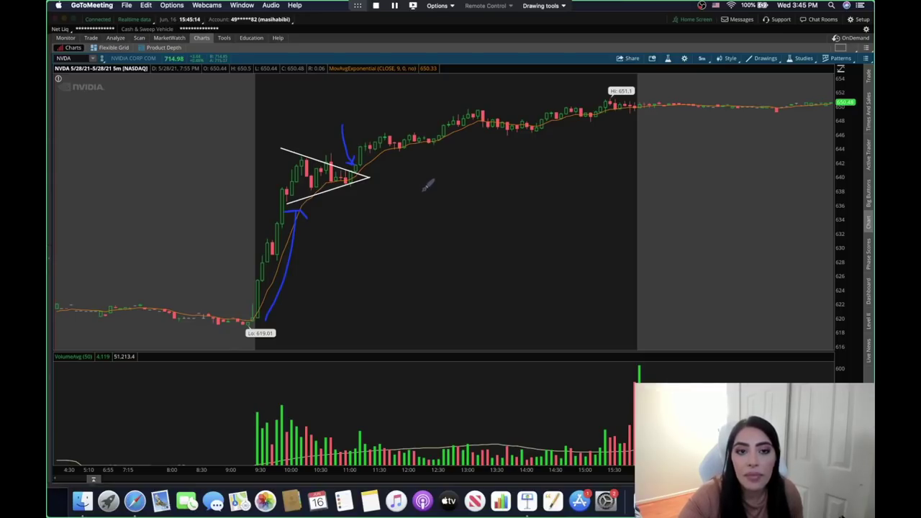
Erase all pen drawings from the NVDA chart and return to the pointer
click(541, 5)
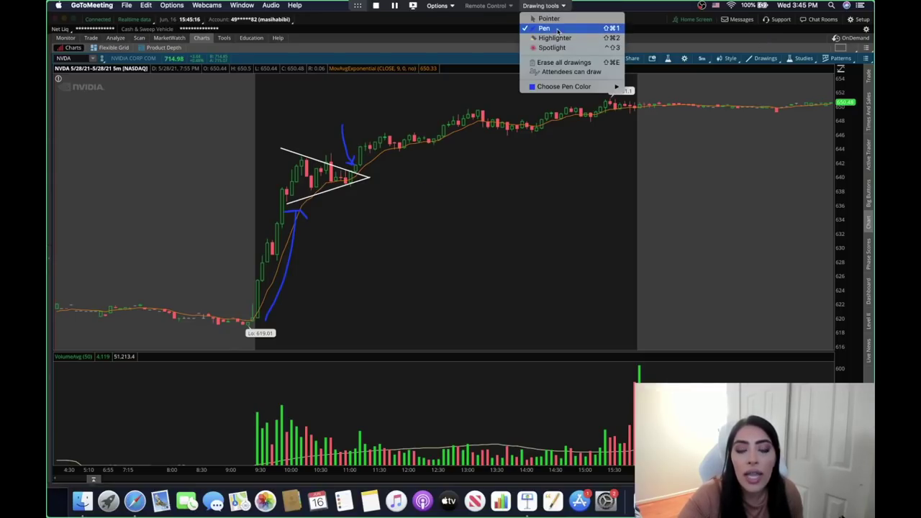
click(564, 62)
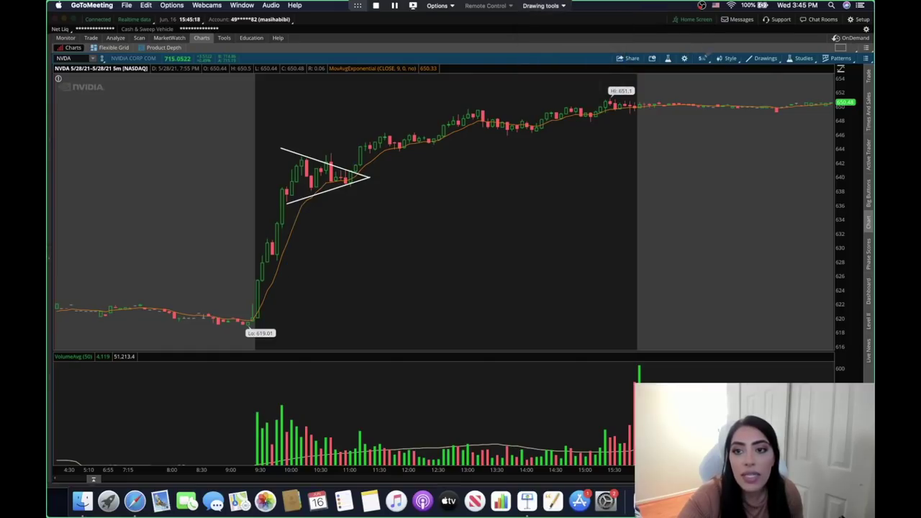
click(541, 5)
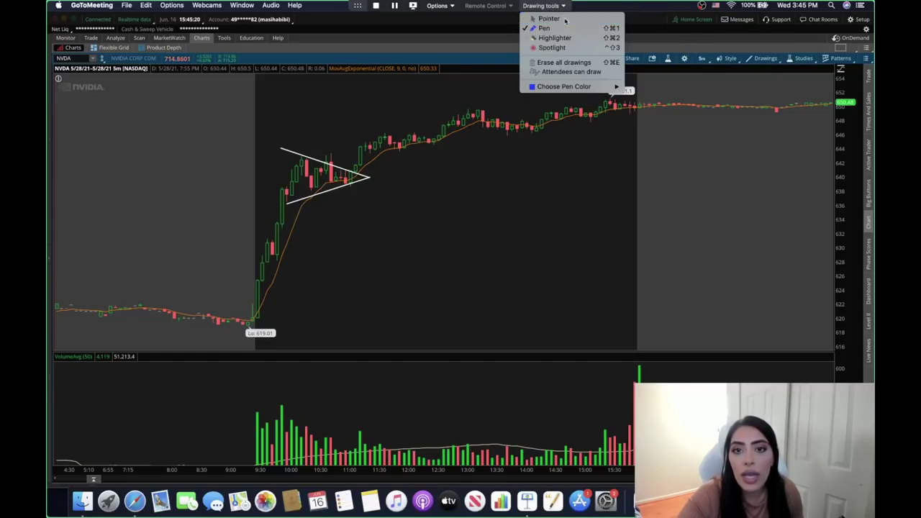
click(549, 16)
Set the NVDA chart's aggregation period to 15 min, keeping the 05/28/2021 date range
click(702, 58)
click(708, 73)
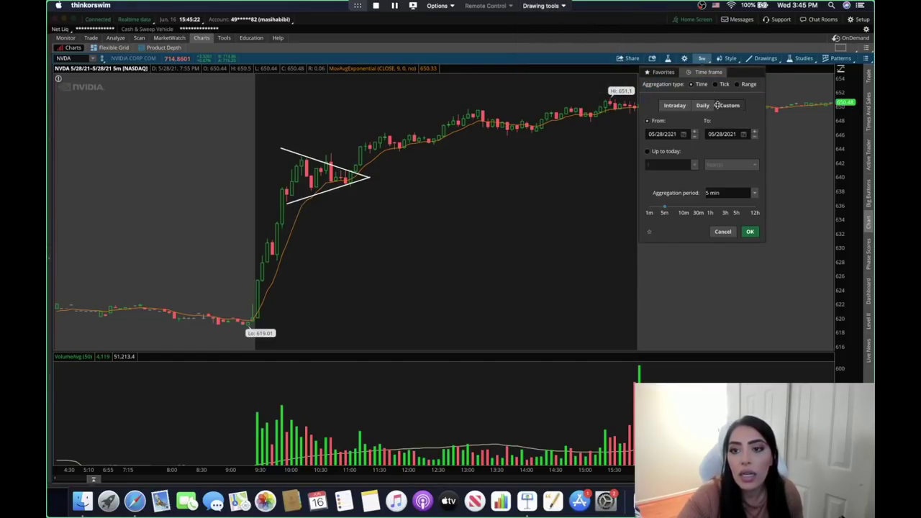
drag(684, 204, 690, 206)
click(750, 232)
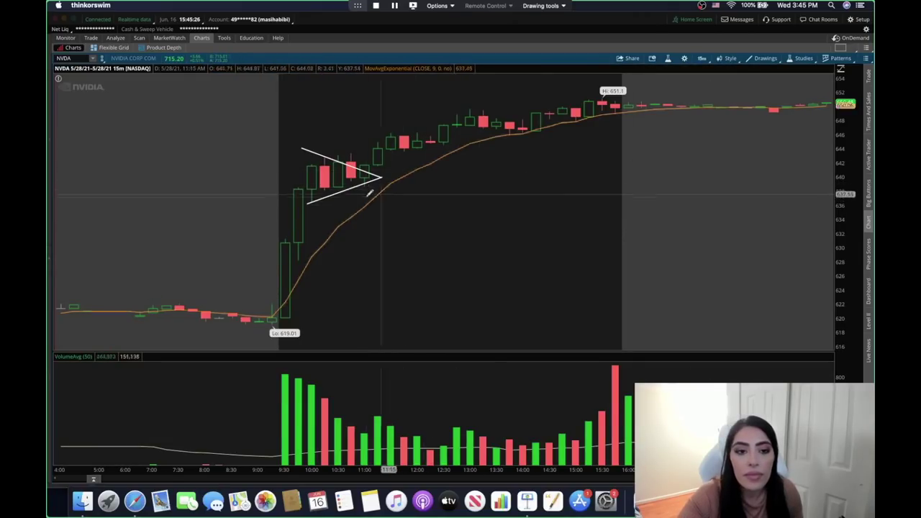
Draw a pen up arrow beside the opening candles to mark the flagpole on the 15 min NVDA chart
click(541, 6)
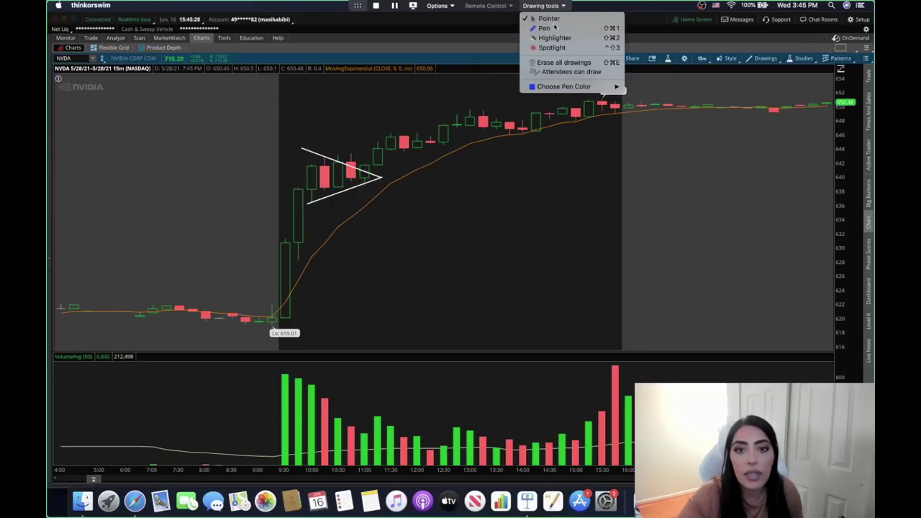
click(554, 27)
mouse_move(306, 309)
mouse_down()
mouse_move(315, 219)
mouse_move(307, 227)
mouse_move(325, 227)
mouse_up()
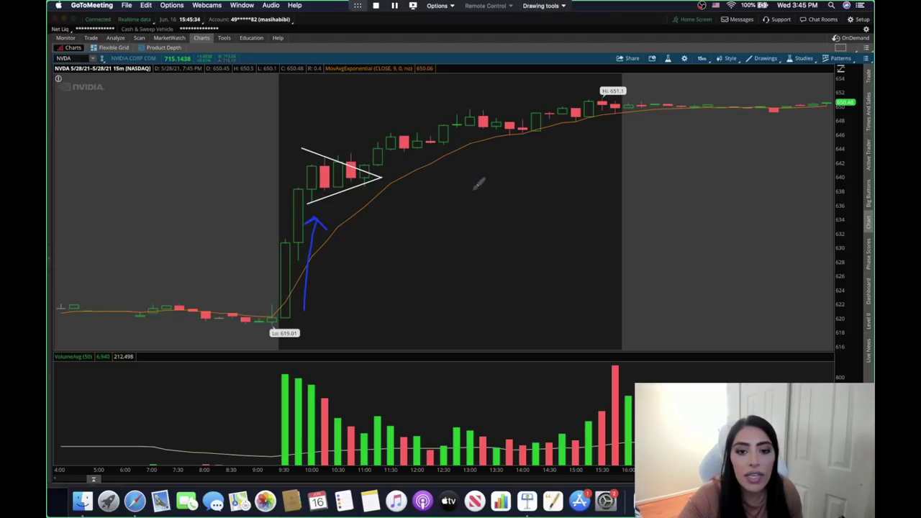
Return to the pointer and move the pennant's upper trendline slightly higher, above the consolidation candles
click(545, 5)
click(428, 195)
drag(379, 178, 381, 171)
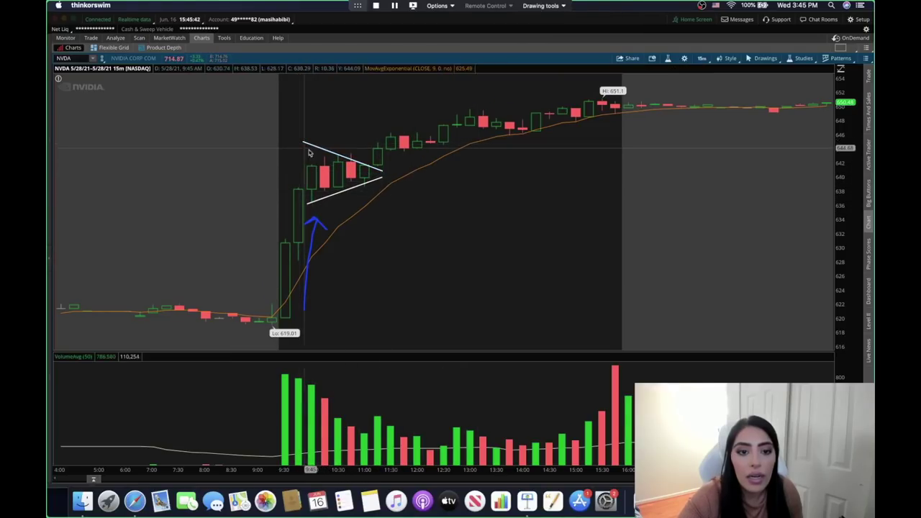
With the pen, draw an arrow down to the pennant's breakout candle and circle the breakout candles
click(541, 5)
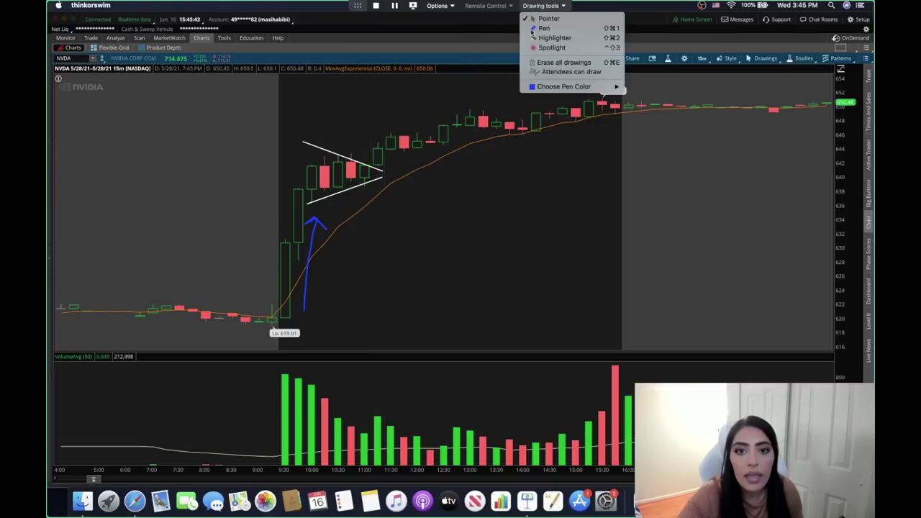
click(532, 30)
mouse_move(353, 102)
mouse_down()
mouse_move(370, 151)
mouse_move(379, 140)
mouse_up()
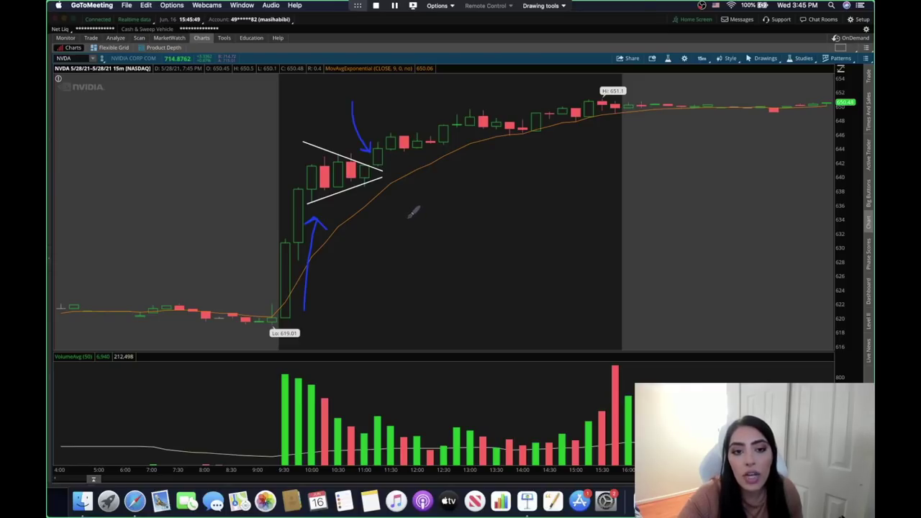
mouse_move(389, 164)
mouse_down()
mouse_move(414, 121)
mouse_move(392, 115)
mouse_move(370, 133)
mouse_move(383, 170)
mouse_up()
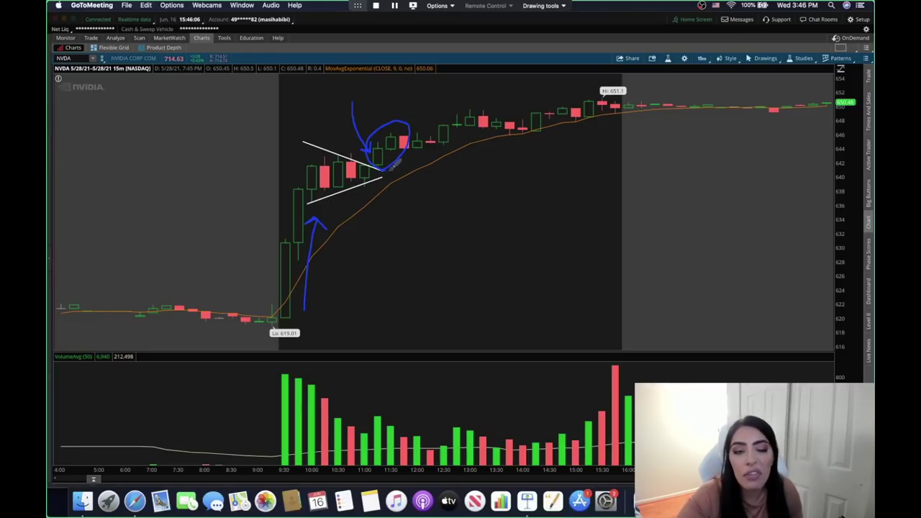
Return to the chart from the window overview and erase the pen arrows and circle around NVDA's pennant
key(ctrl+Up)
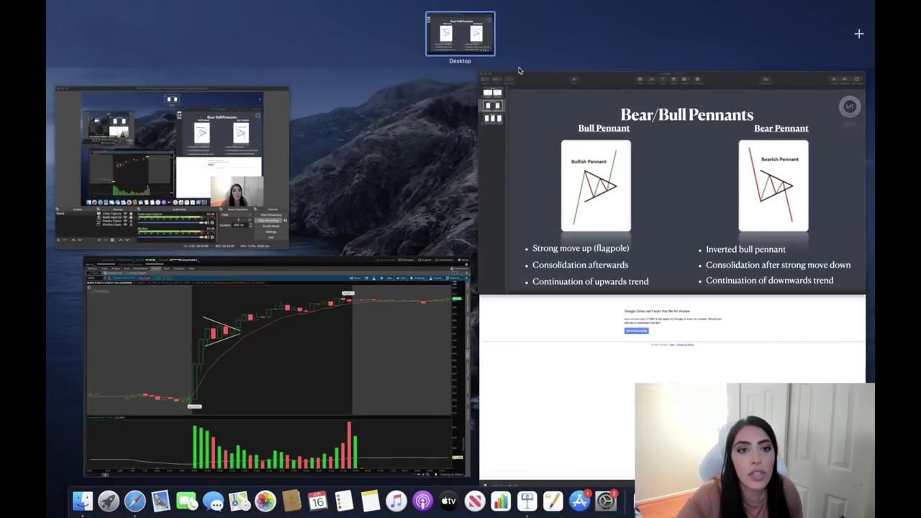
click(341, 380)
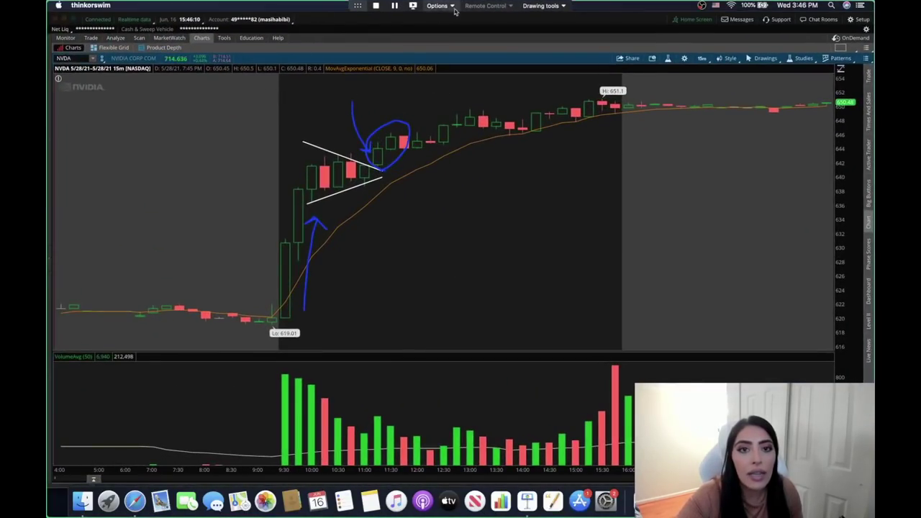
click(541, 5)
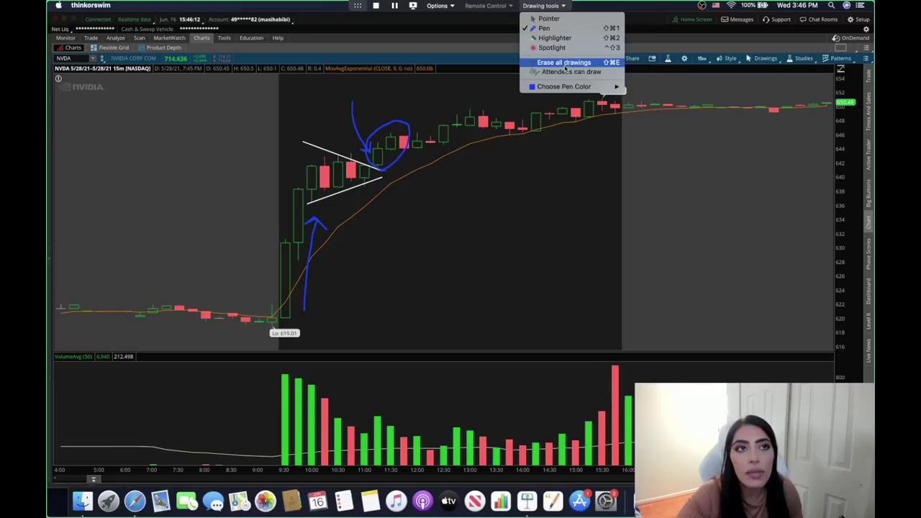
click(564, 62)
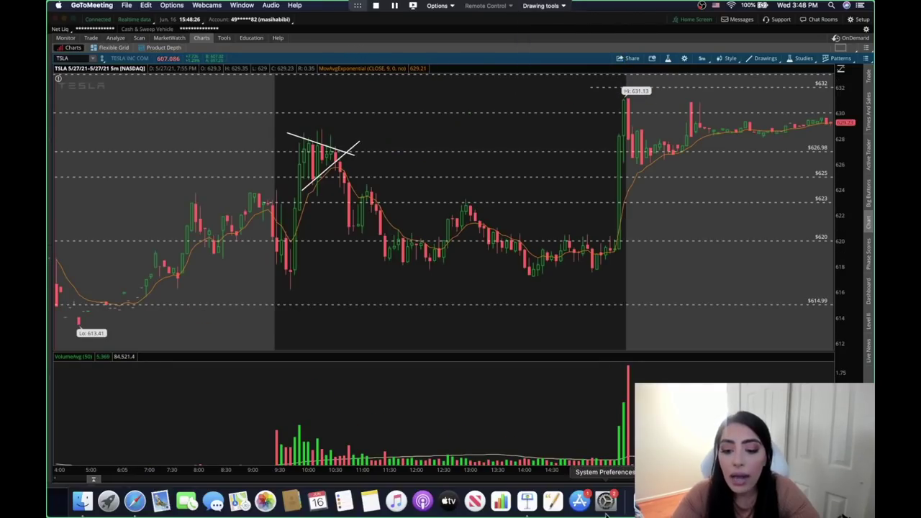
Switch to Keynote, return to the pointer and show the Triangle Patterns slide
click(527, 506)
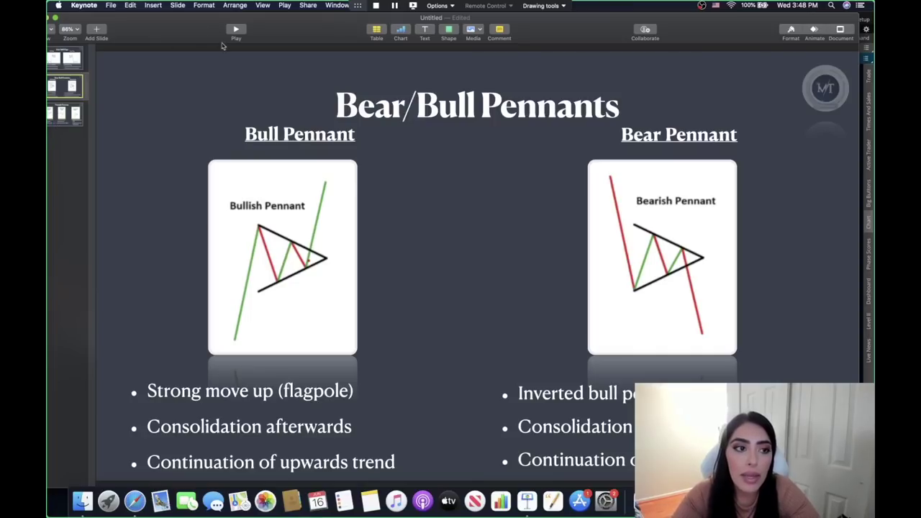
click(542, 5)
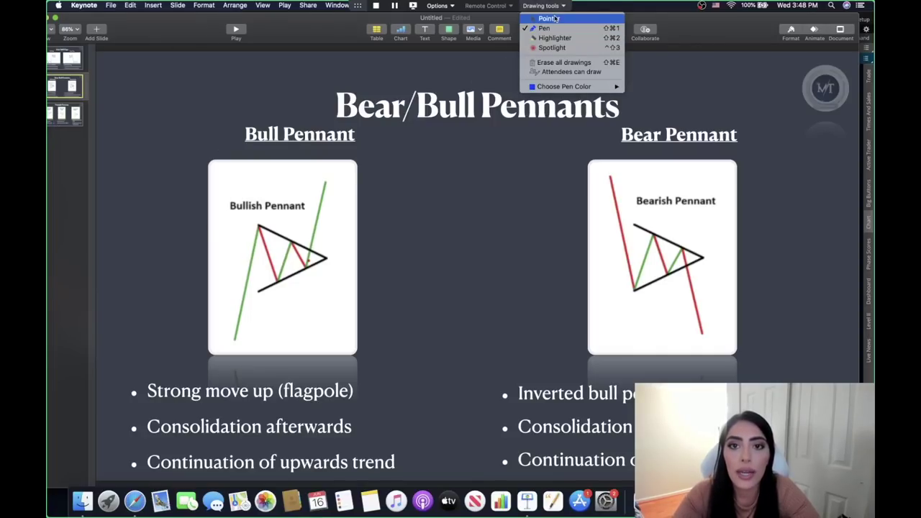
click(555, 17)
click(72, 114)
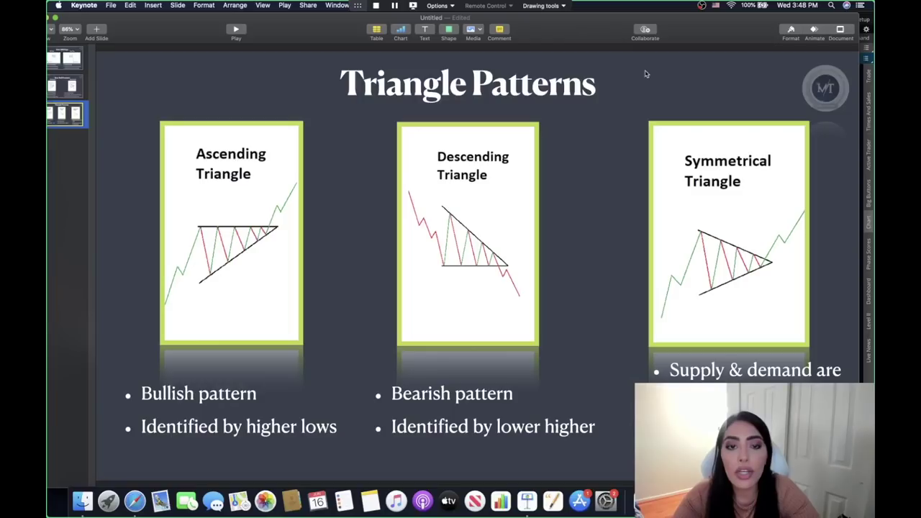
Circle the Symmetrical Triangle heading on the slide with the pen
click(541, 5)
click(555, 16)
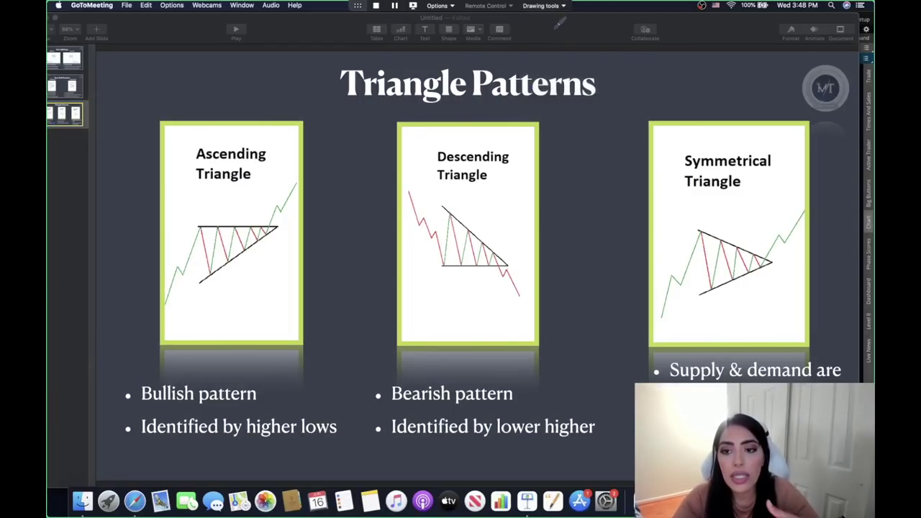
mouse_move(795, 152)
mouse_down()
mouse_move(724, 202)
mouse_move(749, 141)
mouse_up()
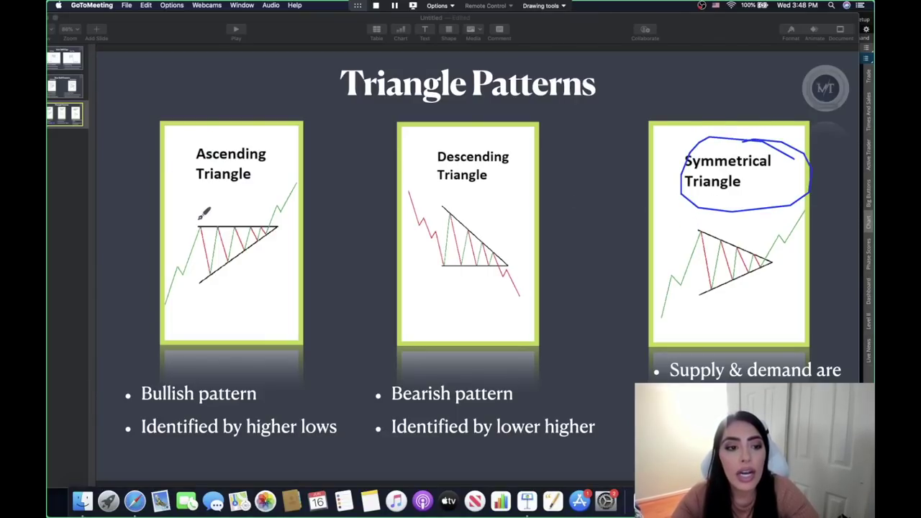
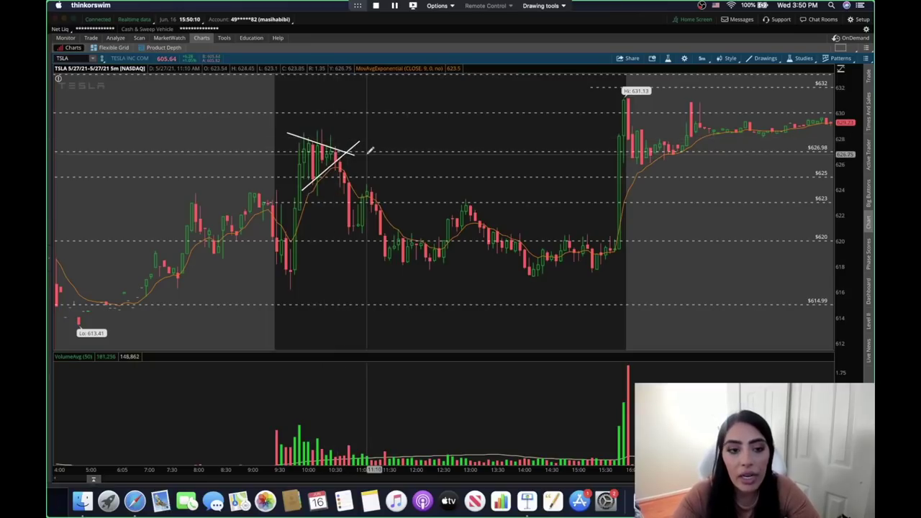
On the TSLA chart, pen-mark the triangle breakdown with an arrow, circle the $623 and $620 levels, and erase the drawings
click(544, 6)
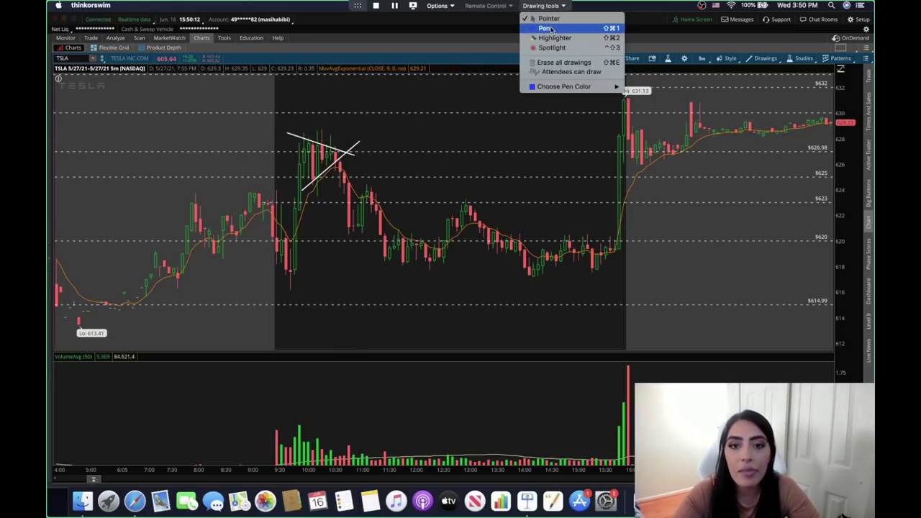
click(551, 29)
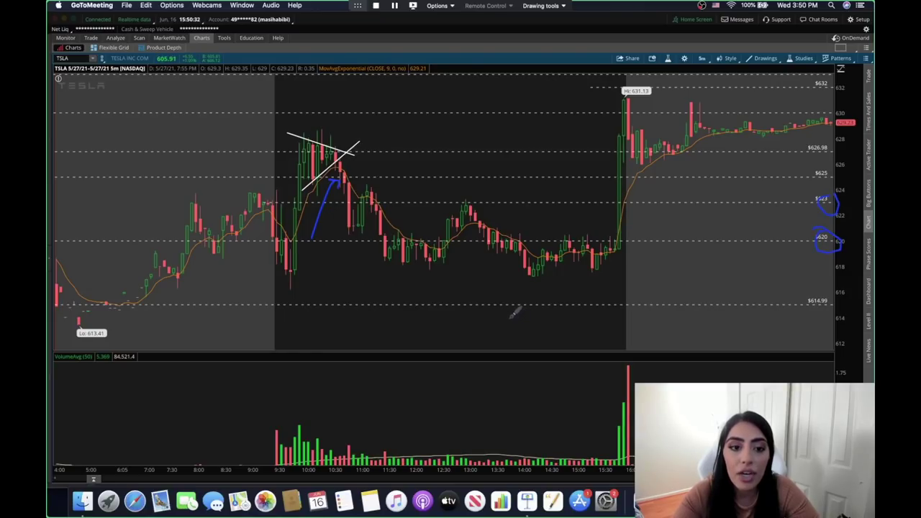
click(547, 5)
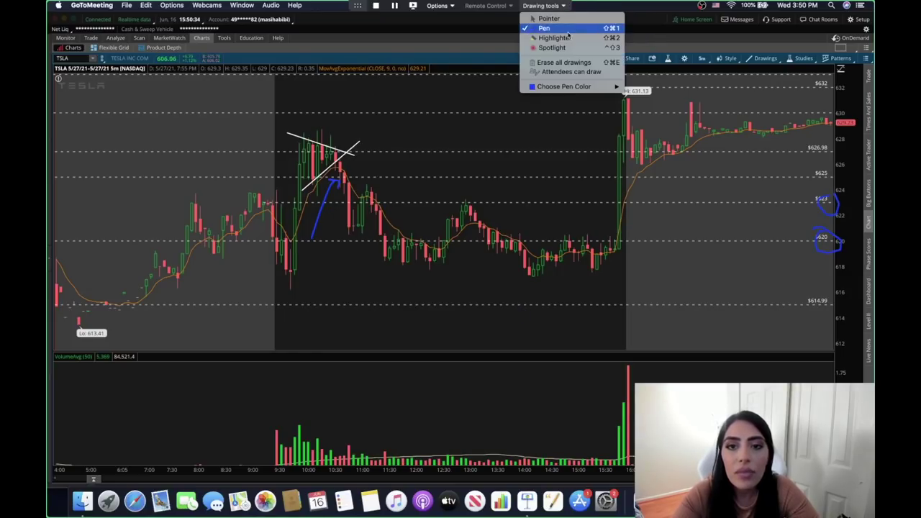
click(558, 63)
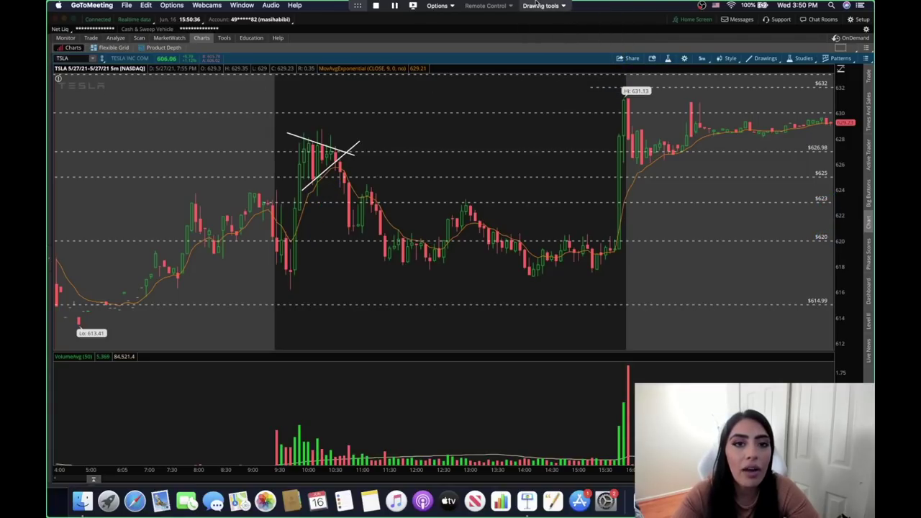
Load the AMZN symbol and set the chart's time frame to 180 days with a 4h aggregation period
click(72, 57)
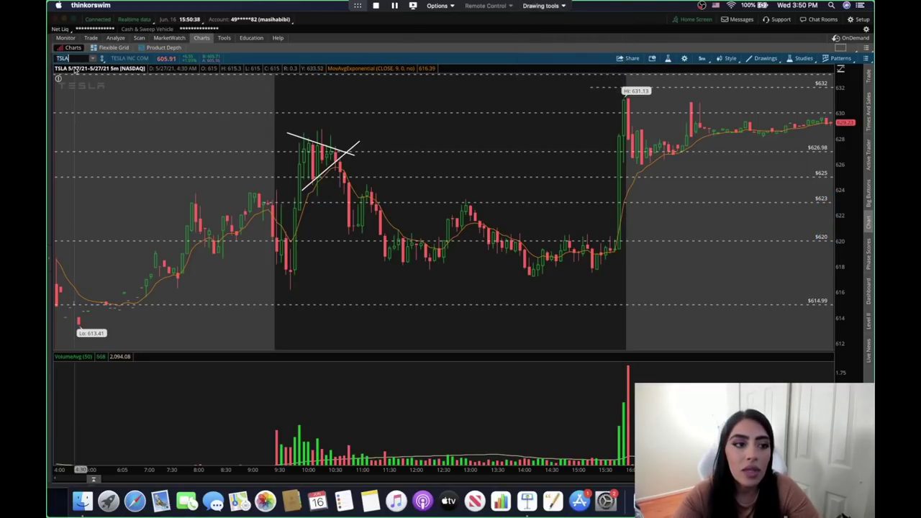
text(AMZN)
key(Return)
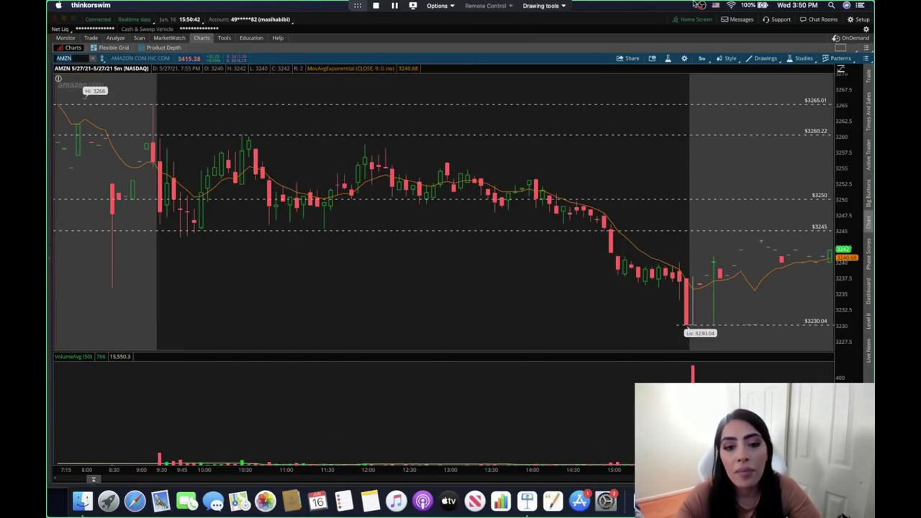
click(702, 58)
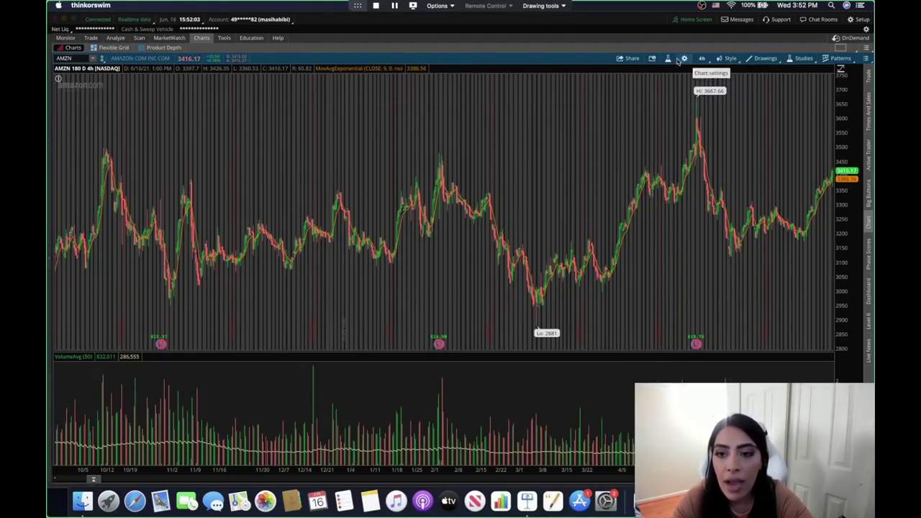
Examine AMZN's April to June price action up close and restore the full 180-day view
drag(617, 108, 868, 124)
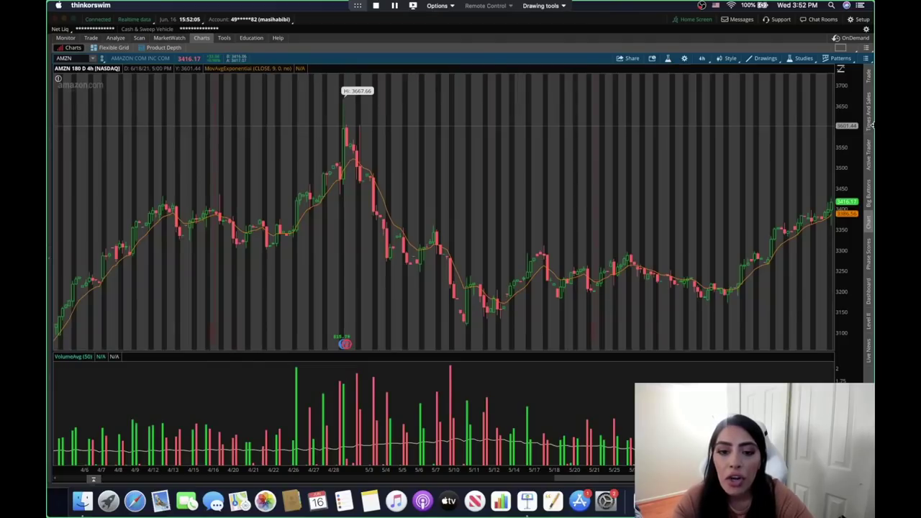
middle_click(526, 107)
click(545, 128)
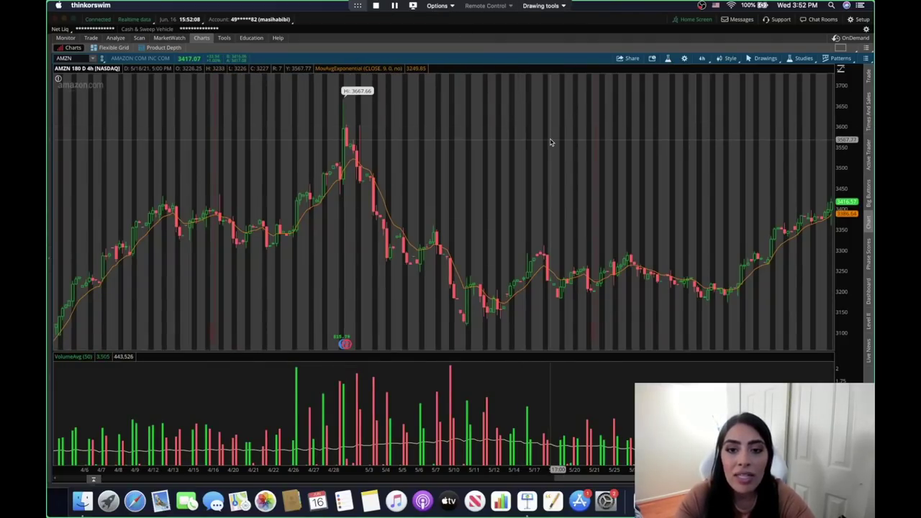
scroll(548, 136, down, 3)
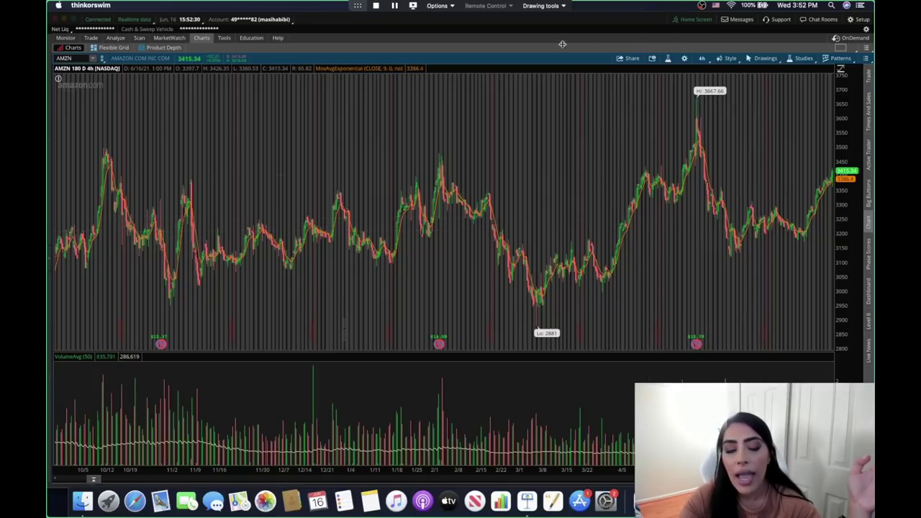
Draw two converging trendlines around AMZN's May to June consolidation on the 180-day 4h chart, forming a symmetrical triangle
click(769, 59)
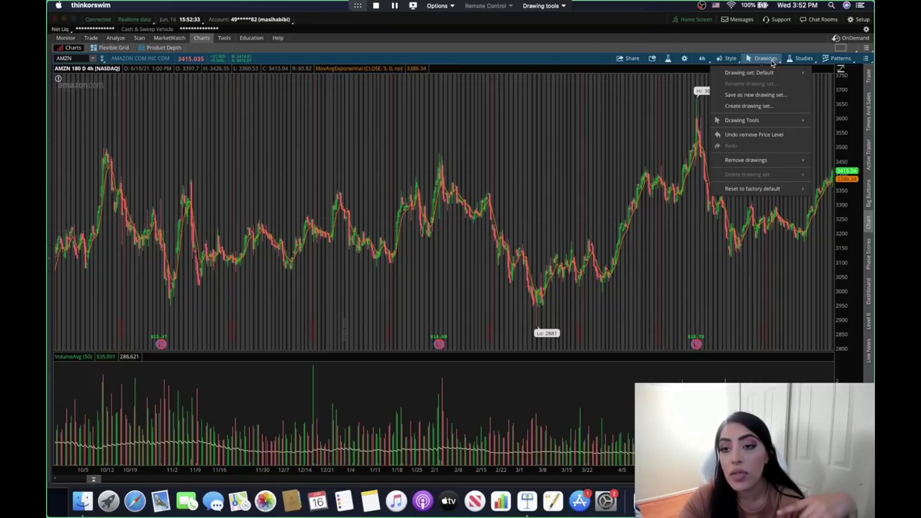
click(703, 59)
click(655, 233)
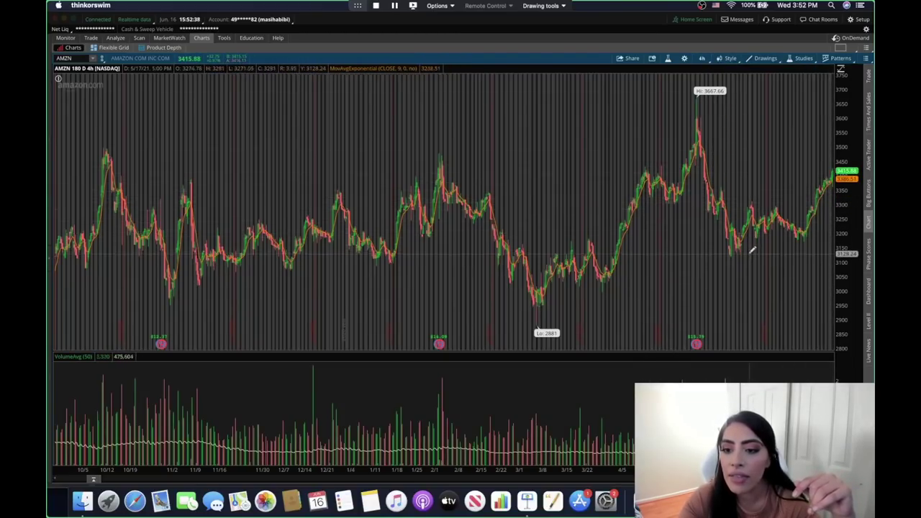
drag(728, 259, 817, 230)
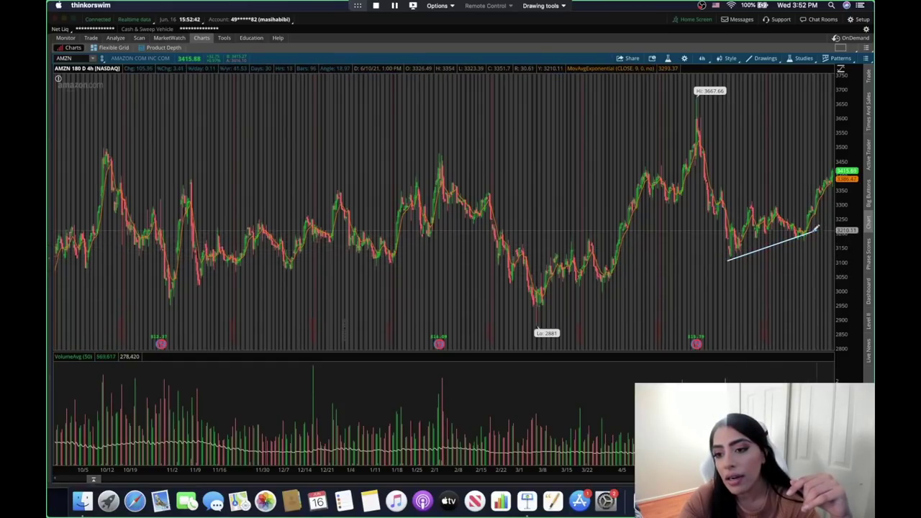
drag(713, 186, 821, 229)
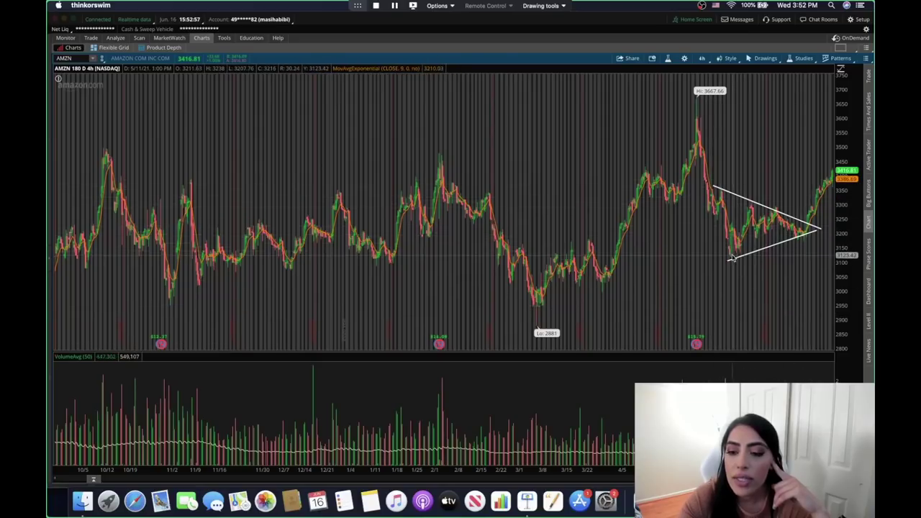
Switch the AMZN chart to the 1-year daily time frame and enlarge the April to June triangle area
click(702, 57)
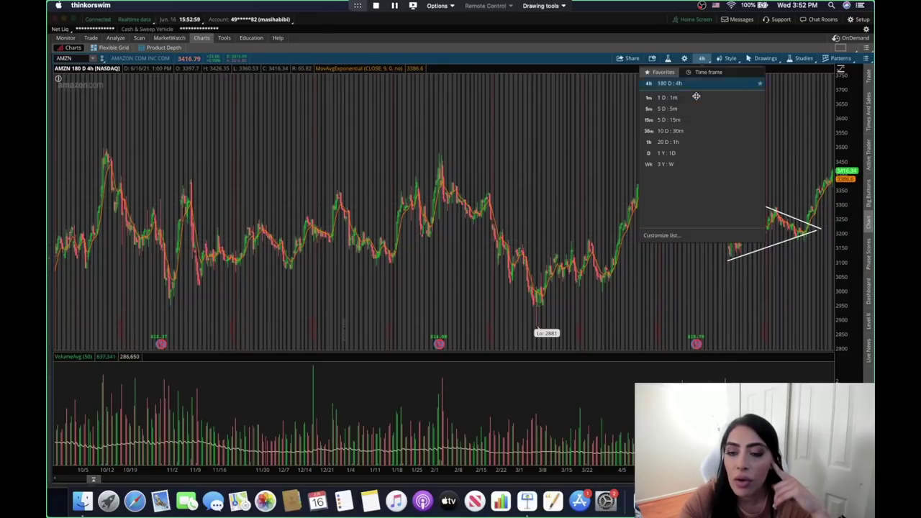
click(686, 154)
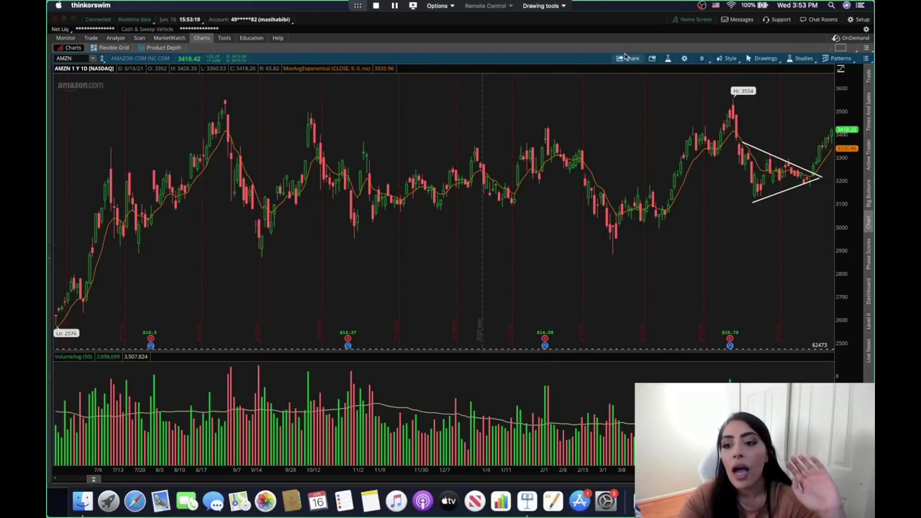
drag(664, 92, 872, 108)
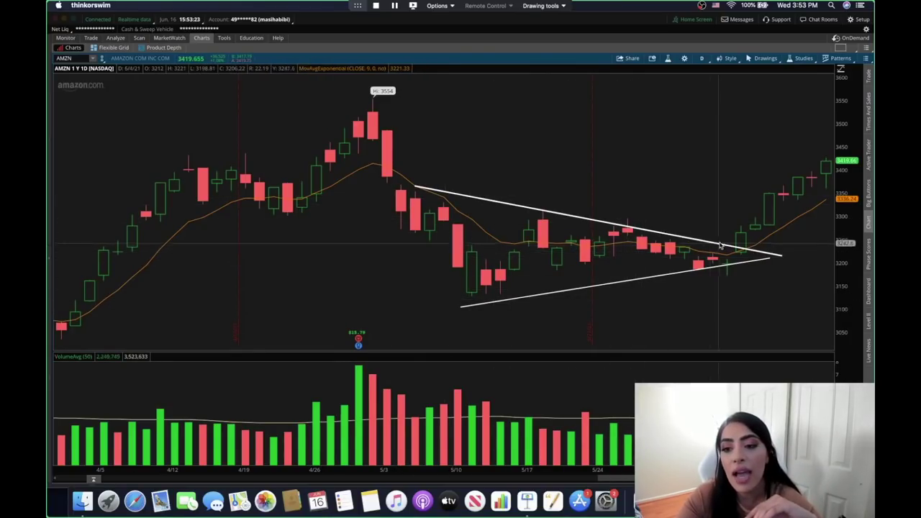
click(702, 59)
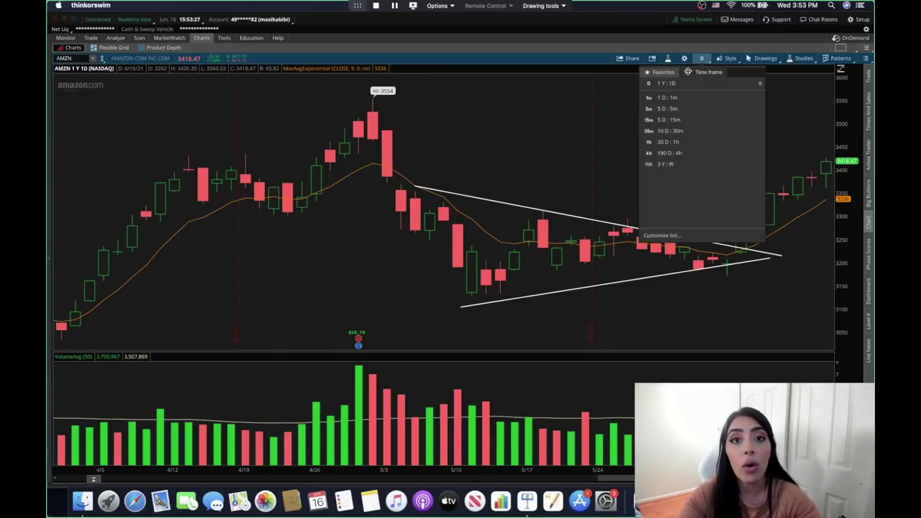
click(608, 112)
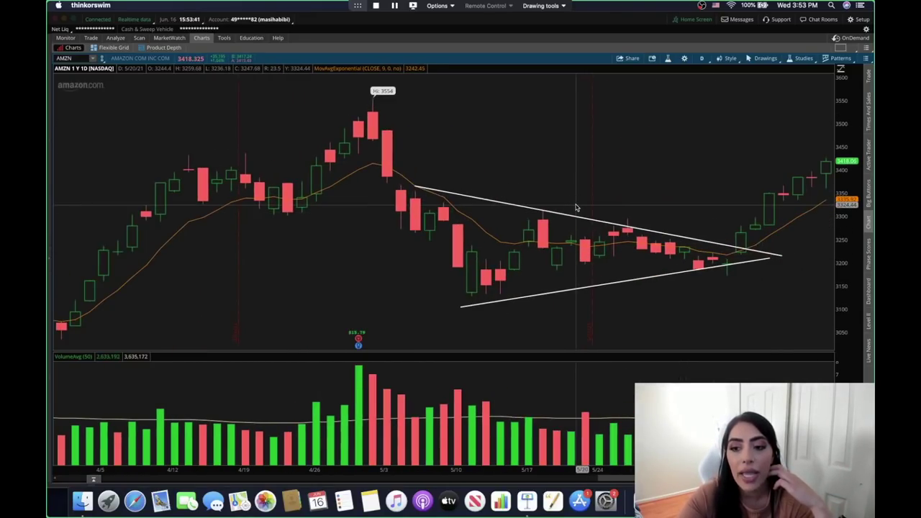
With the pen, draw an arrow to the candle breaking above the triangle and circle the 3350 and 3400 price levels
click(533, 6)
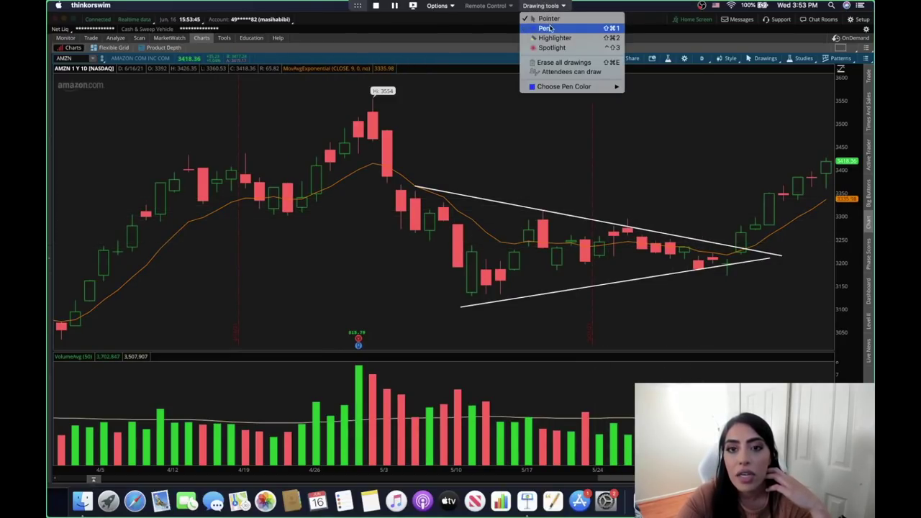
click(546, 28)
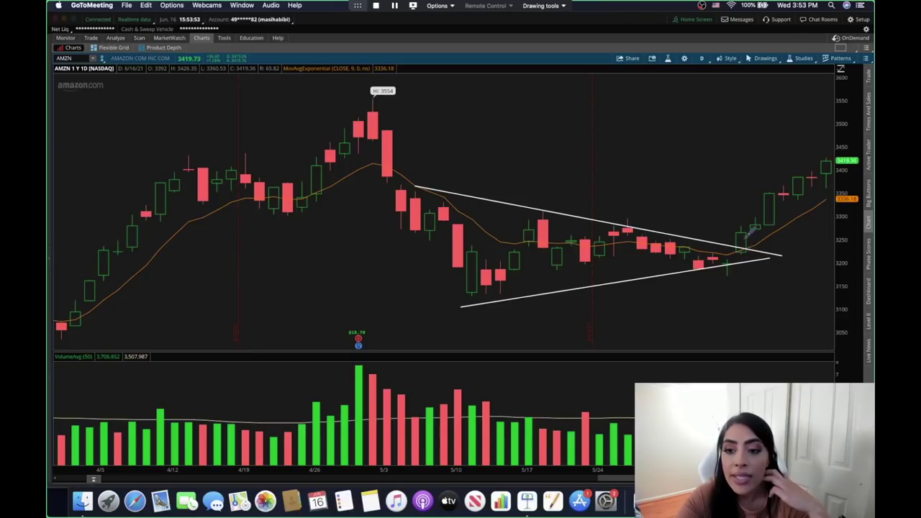
drag(726, 182, 744, 200)
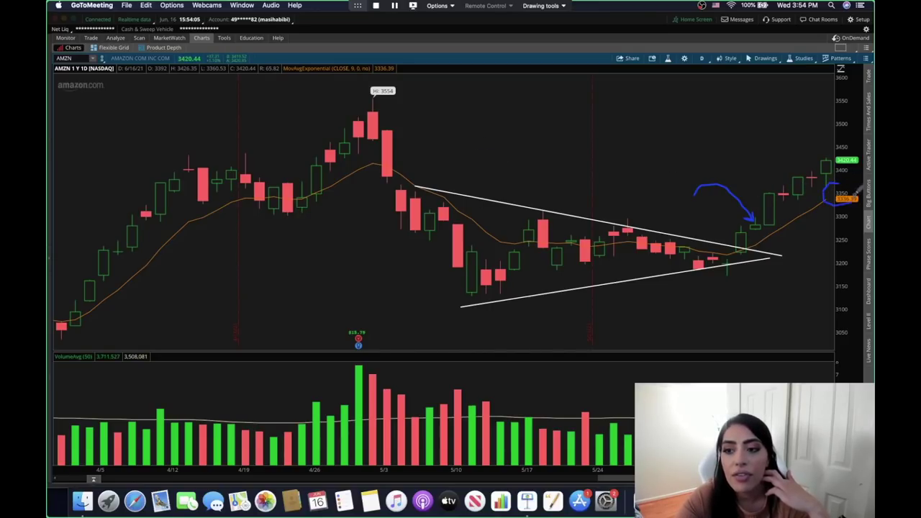
drag(833, 167, 851, 151)
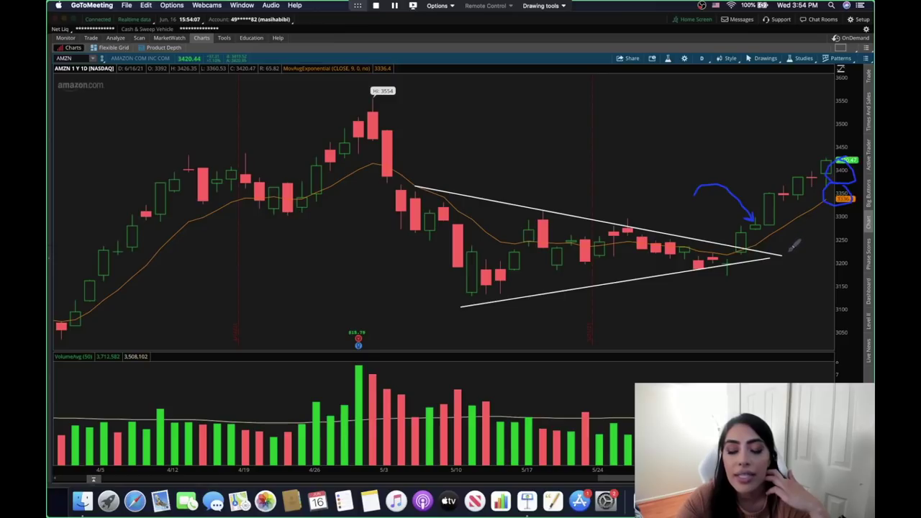
drag(839, 184, 837, 207)
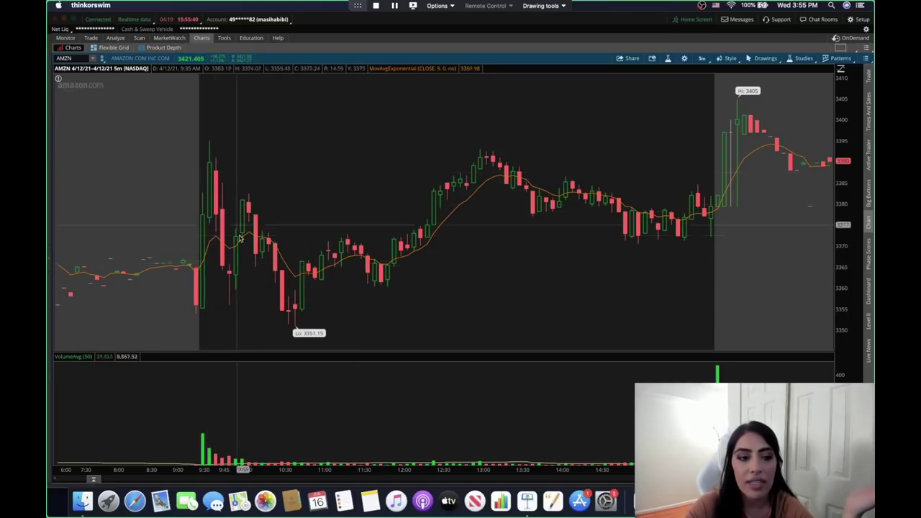
Draw two converging trendlines on the 4/12/21 5-minute AMZN chart, enclosing the morning highs and lows in a triangle
right_click(175, 318)
click(176, 325)
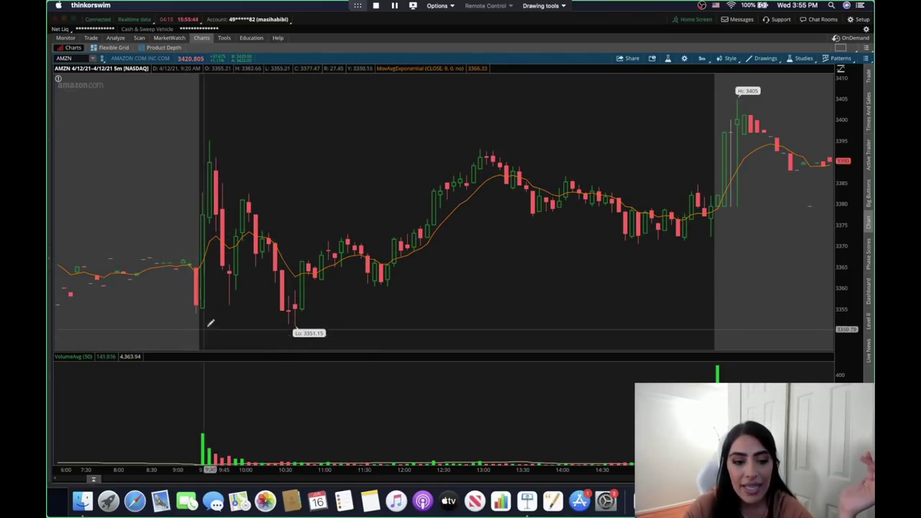
mouse_move(191, 335)
mouse_down()
mouse_move(387, 288)
mouse_move(411, 271)
mouse_move(406, 279)
mouse_up()
mouse_move(196, 148)
mouse_down()
mouse_move(351, 238)
mouse_move(414, 262)
mouse_move(397, 322)
mouse_move(432, 280)
mouse_up()
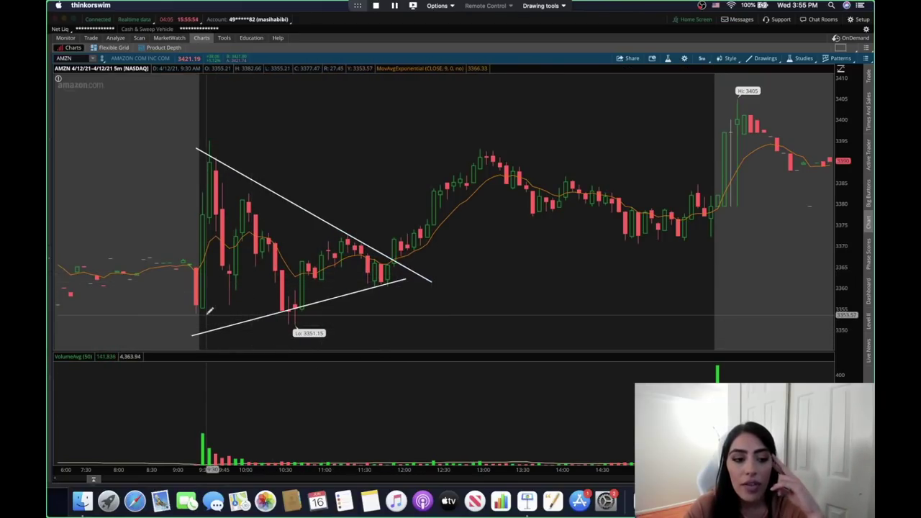
right_click(369, 158)
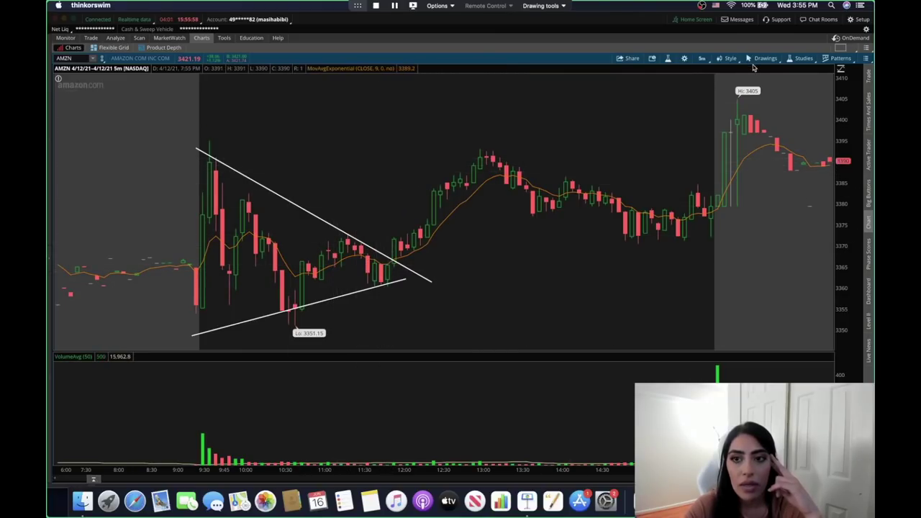
Set the chart's custom date range from 04/09/2021 to 04/12/2021, keeping the 5 min aggregation period
click(704, 60)
click(700, 72)
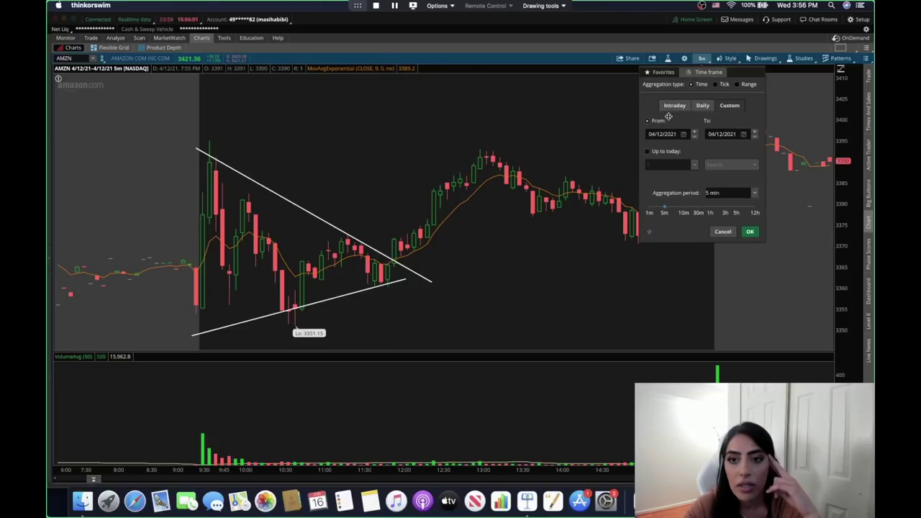
click(750, 231)
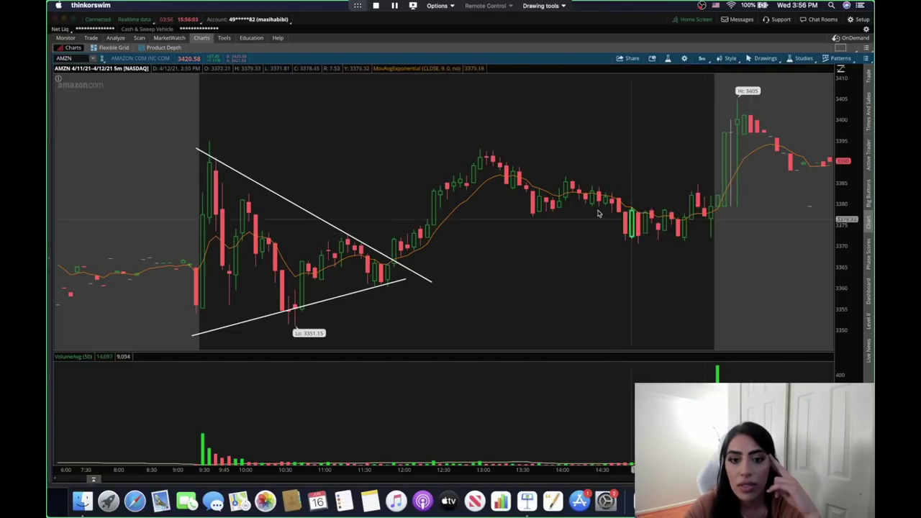
click(708, 60)
click(708, 74)
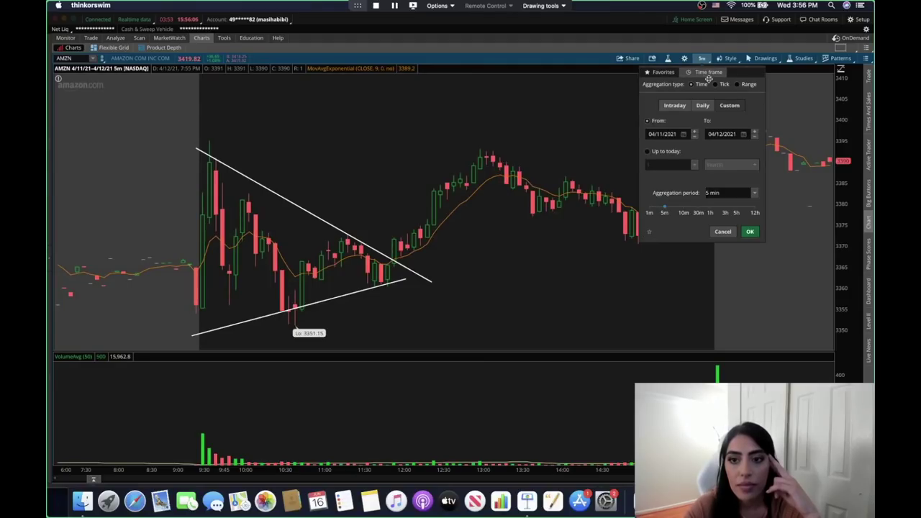
click(685, 135)
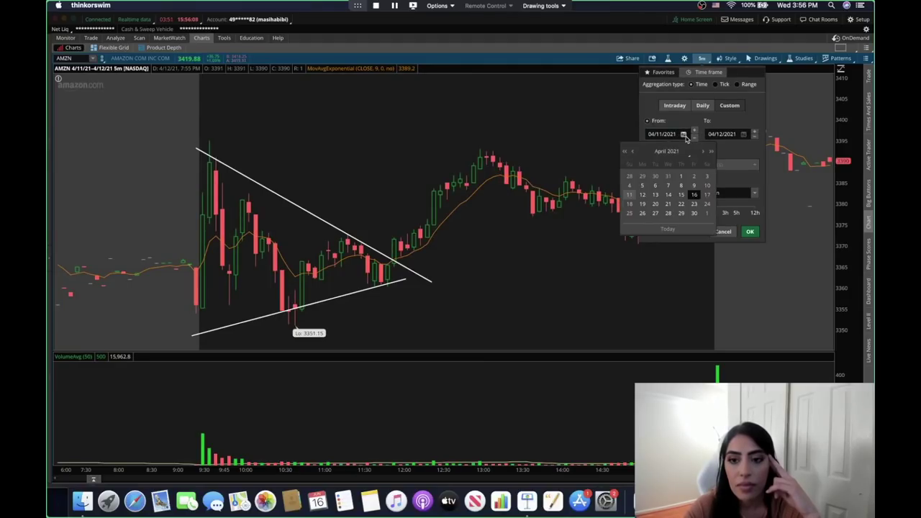
click(695, 187)
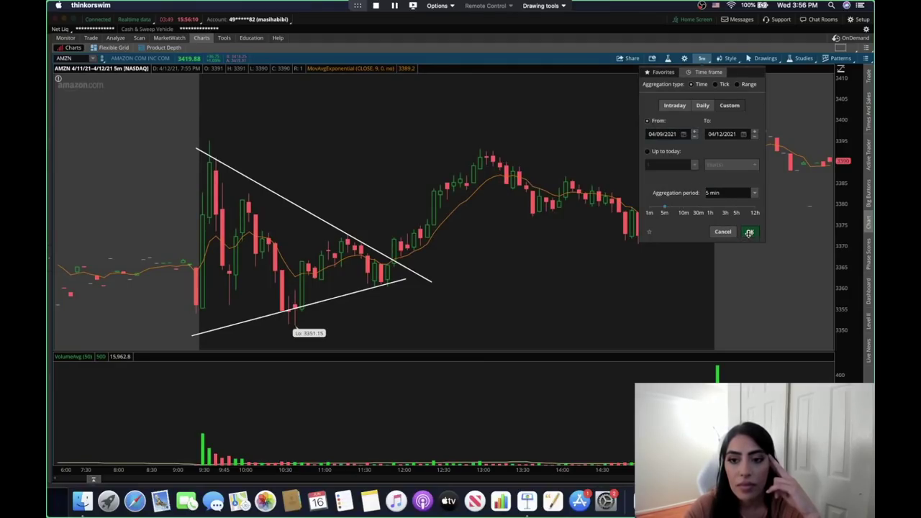
click(749, 232)
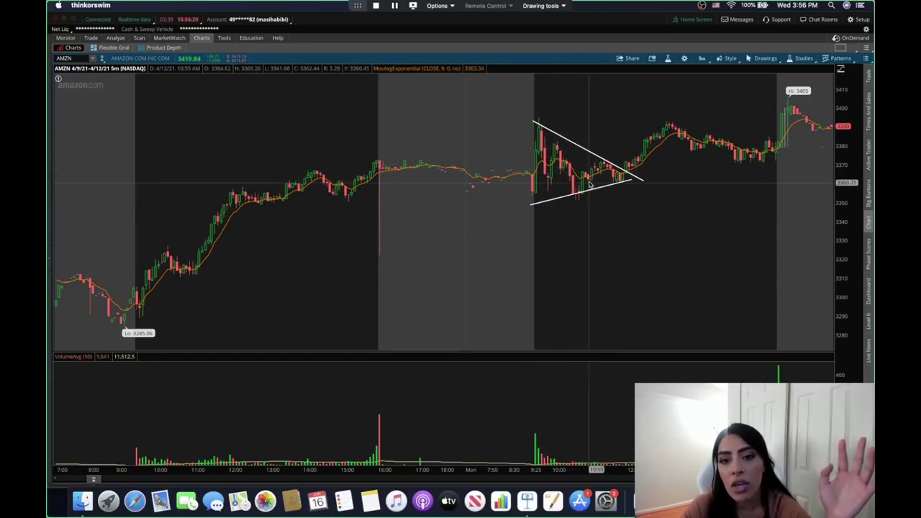
Up close on the triangle, pen an arrow to the breakout candle and three roughly horizontal levels at about 3375, 3380 and 3387.5
drag(494, 136, 647, 151)
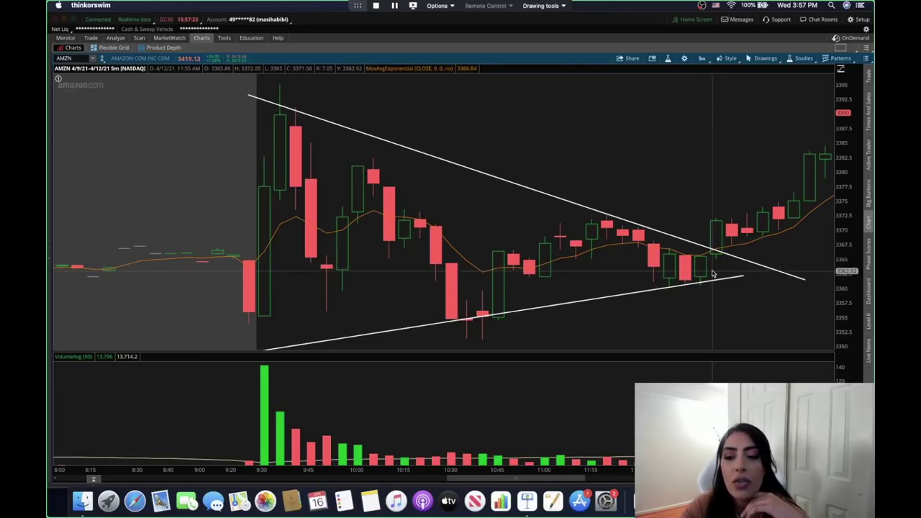
click(558, 8)
click(555, 37)
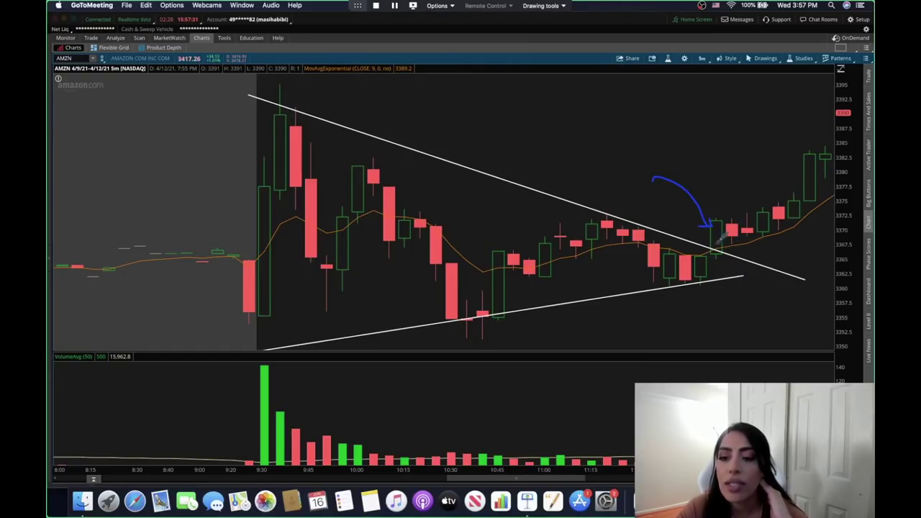
drag(651, 207, 870, 196)
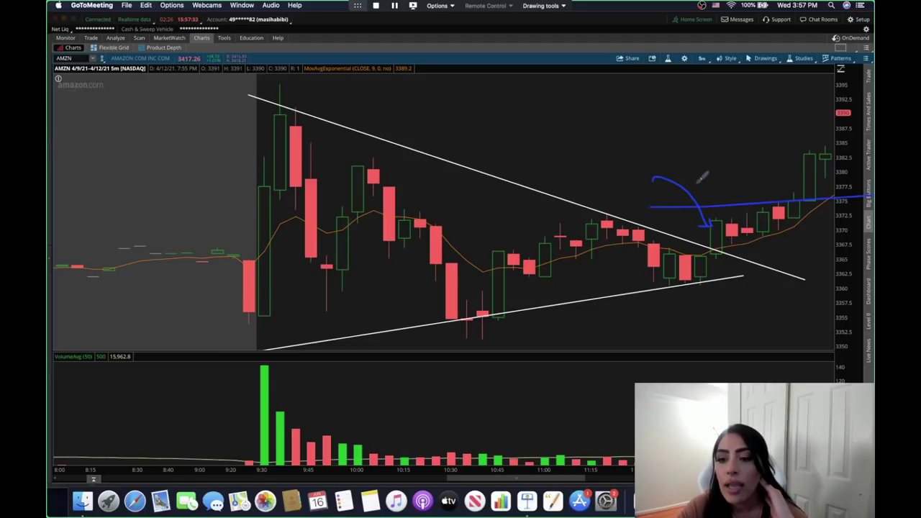
drag(676, 176, 869, 172)
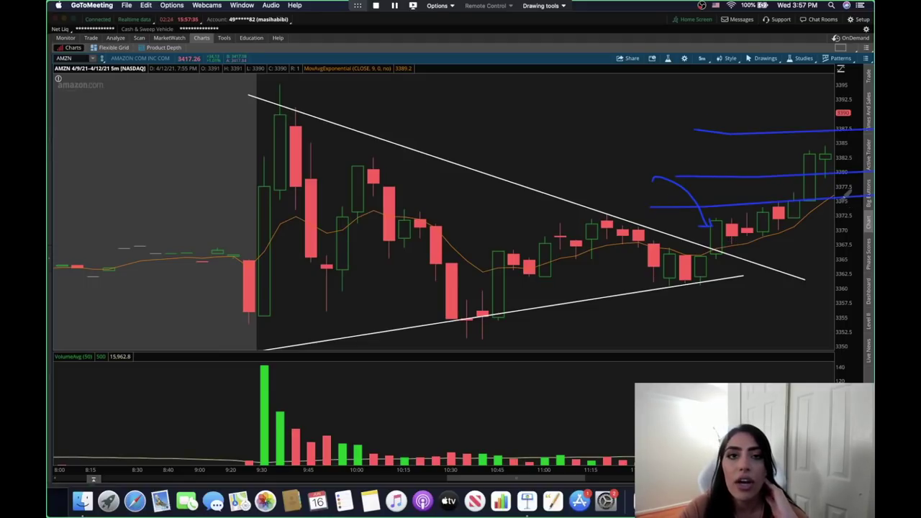
Erase all pen drawings, switch back to the pointer and restore the full 4/9 to 4/12 chart view
click(541, 6)
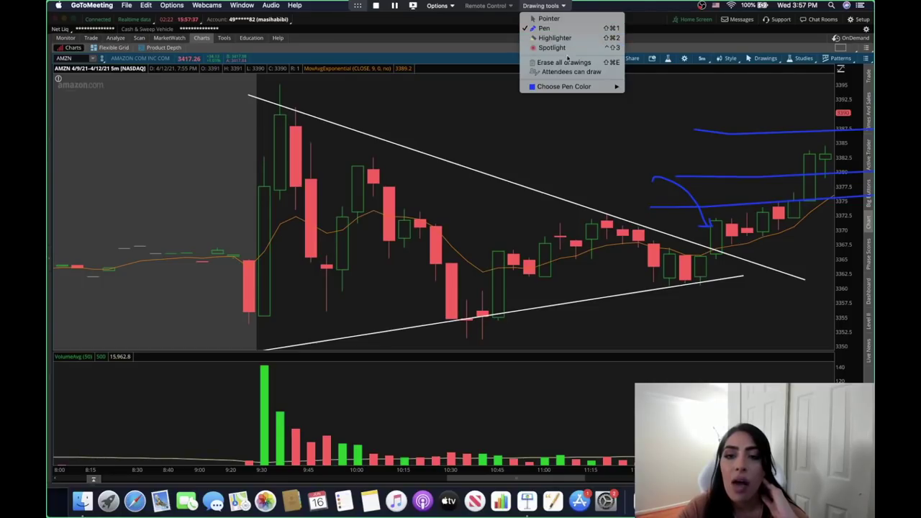
click(573, 63)
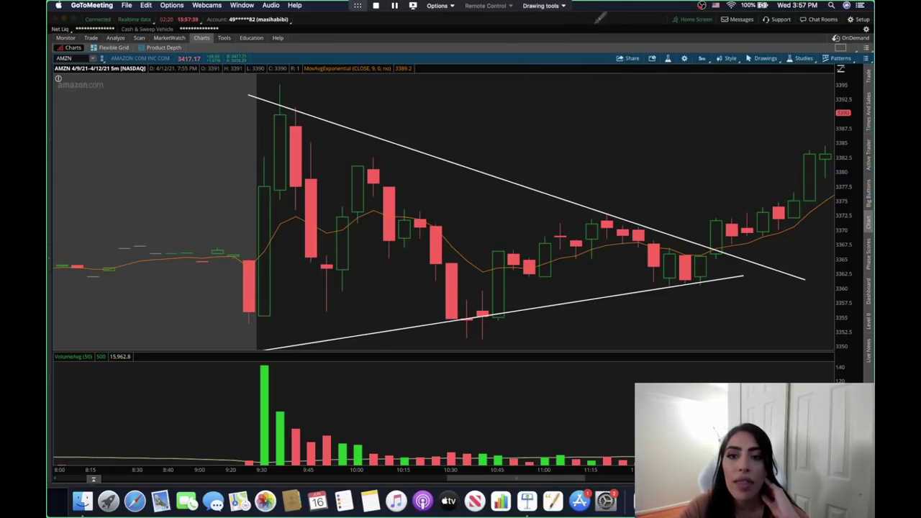
click(541, 6)
click(548, 18)
scroll(526, 119, down, 5)
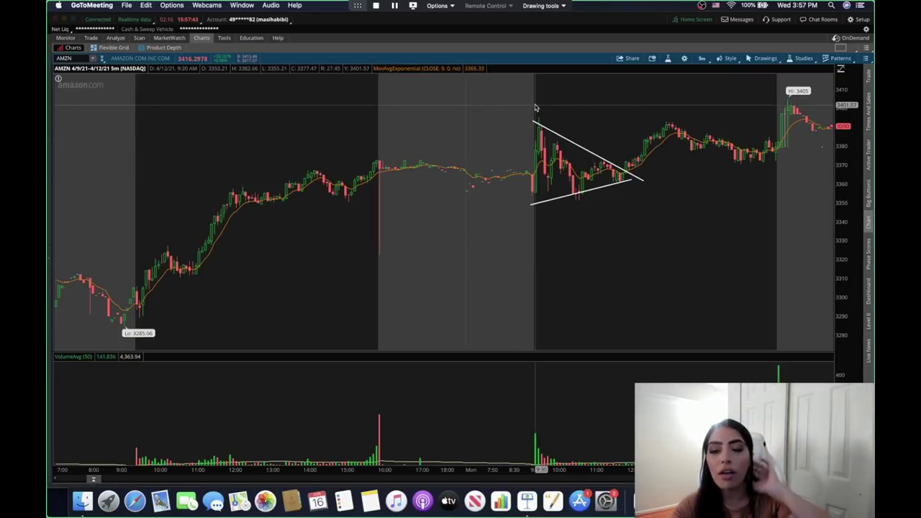
With the pen, sketch a breakdown and retest below the triangle, add a level line through its low, and erase the drawings
click(541, 6)
click(548, 24)
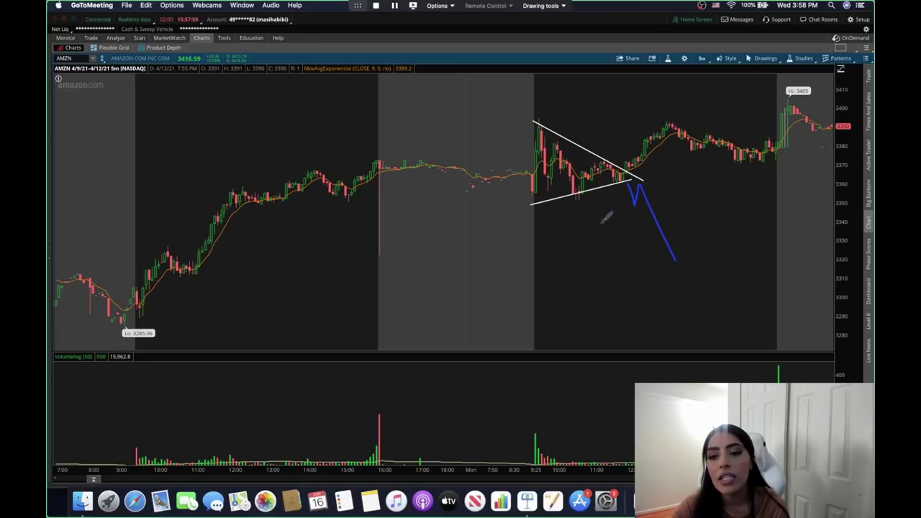
drag(560, 210, 708, 192)
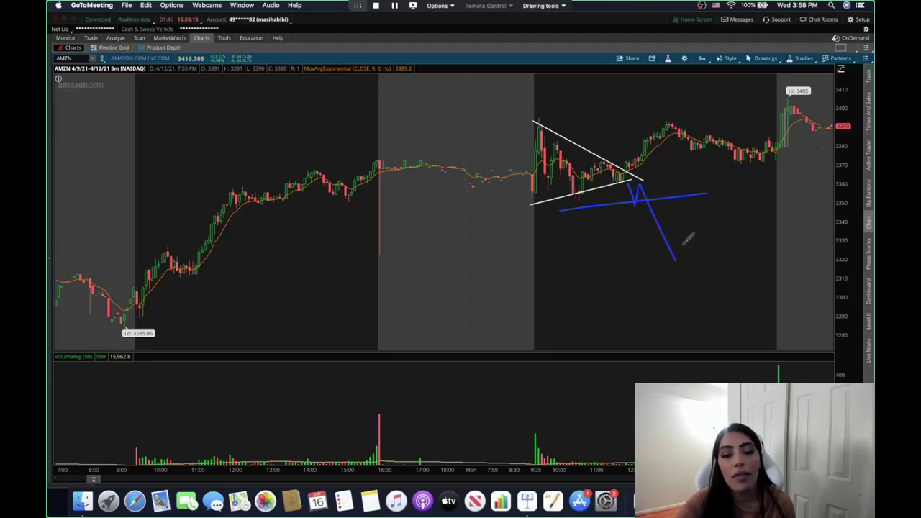
click(541, 5)
click(568, 63)
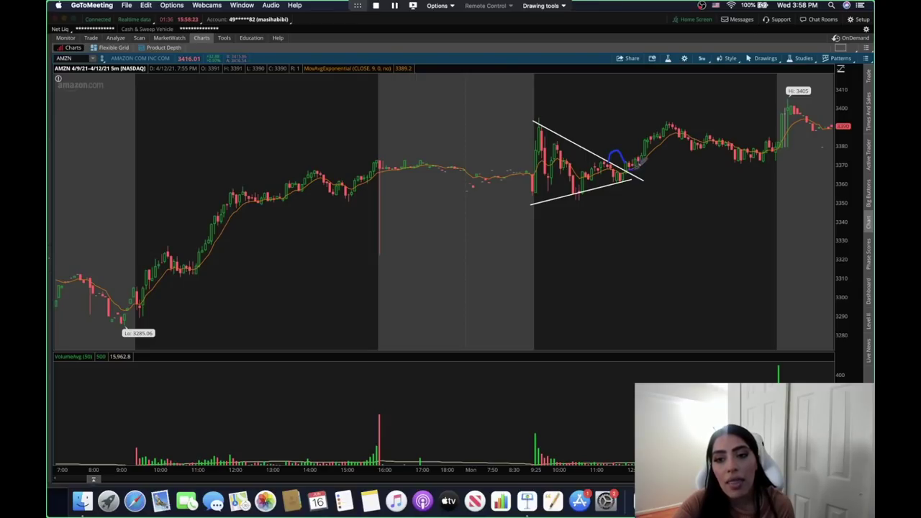
Pen an upward arrow following the breakout and retest above the triangle, and erase the drawings
drag(638, 167, 655, 151)
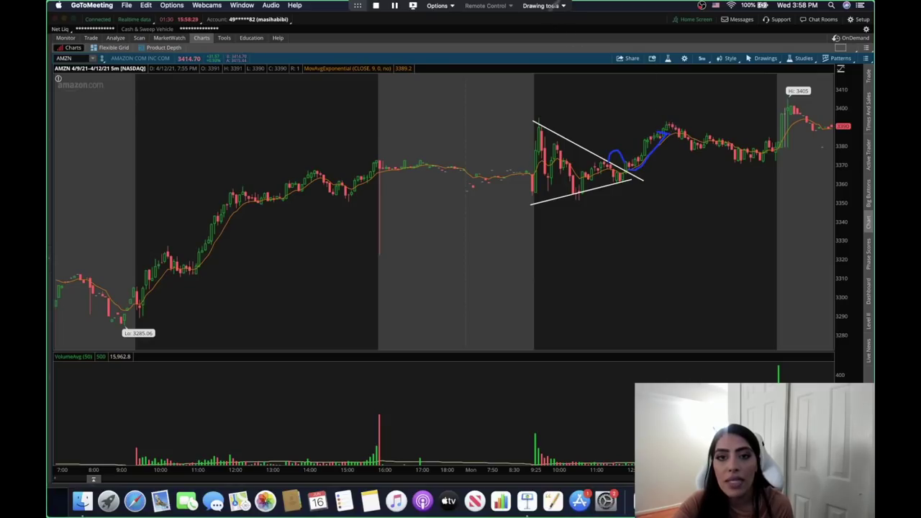
click(554, 6)
click(569, 64)
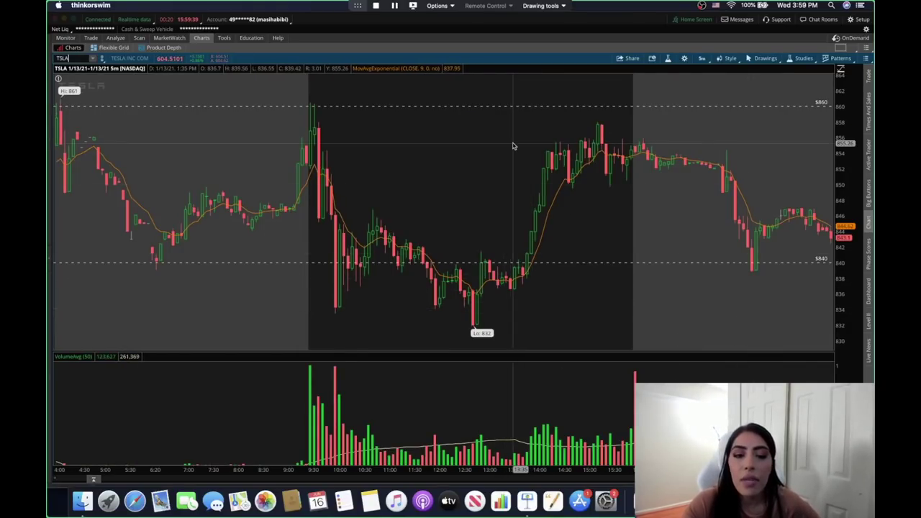
Draw two converging trendlines around the TSLA morning consolidation: a rising one from about 834 to 842.5 and a falling one from about 847 to 841
click(540, 5)
click(547, 25)
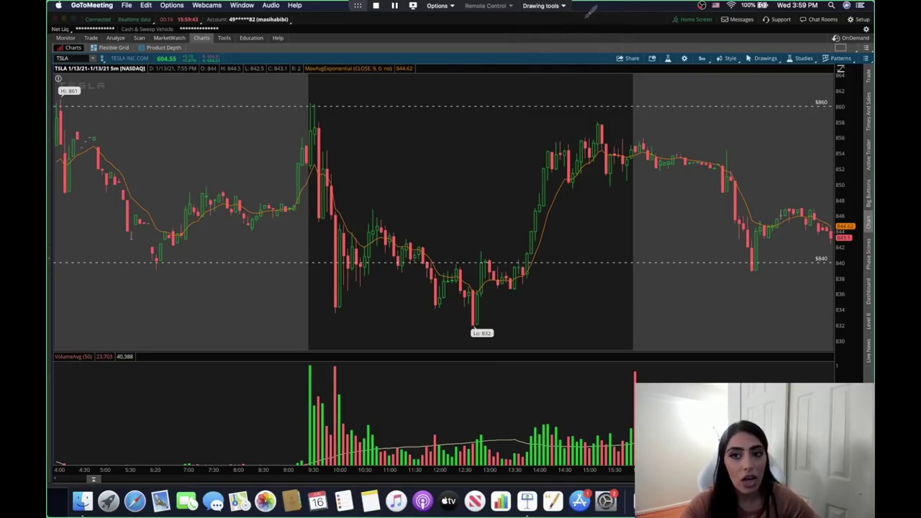
click(550, 5)
click(547, 18)
middle_click(349, 328)
click(350, 327)
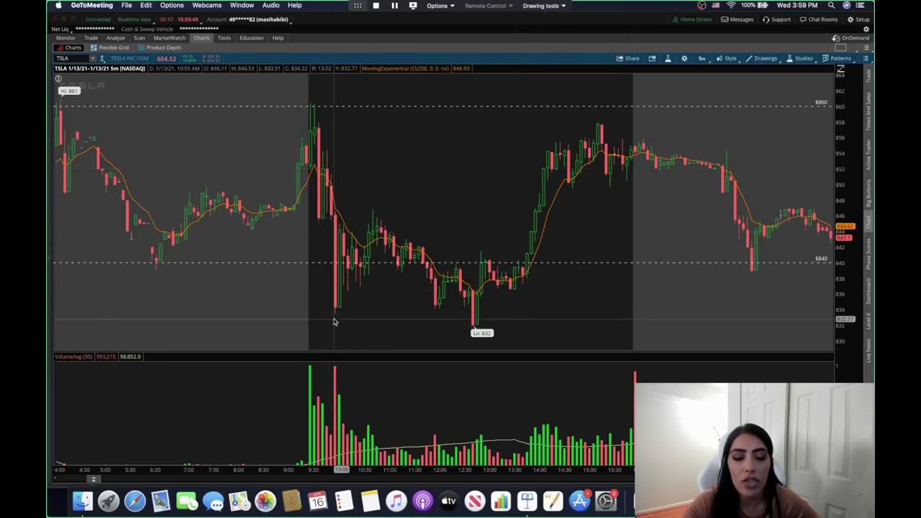
drag(328, 313, 461, 245)
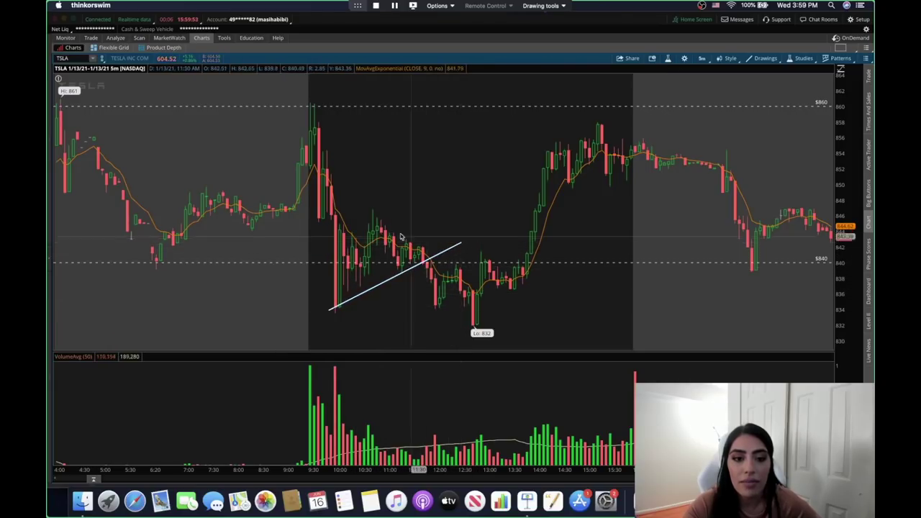
drag(332, 207, 451, 259)
With the pen, sketch the narrowing price swings between the two TSLA trendlines, and erase the drawing
click(544, 5)
click(544, 28)
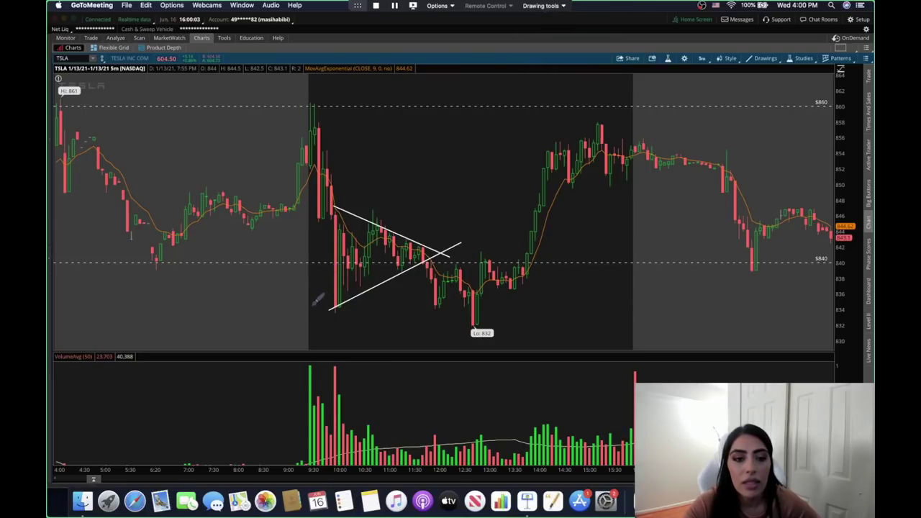
mouse_move(319, 228)
mouse_down()
mouse_move(326, 303)
mouse_move(357, 222)
mouse_move(368, 268)
mouse_move(389, 231)
mouse_move(397, 246)
mouse_move(429, 250)
mouse_up()
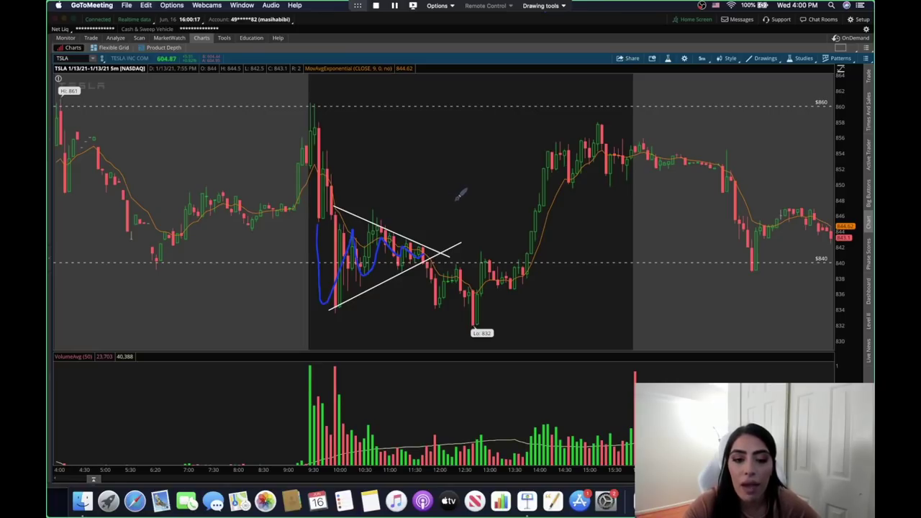
click(547, 5)
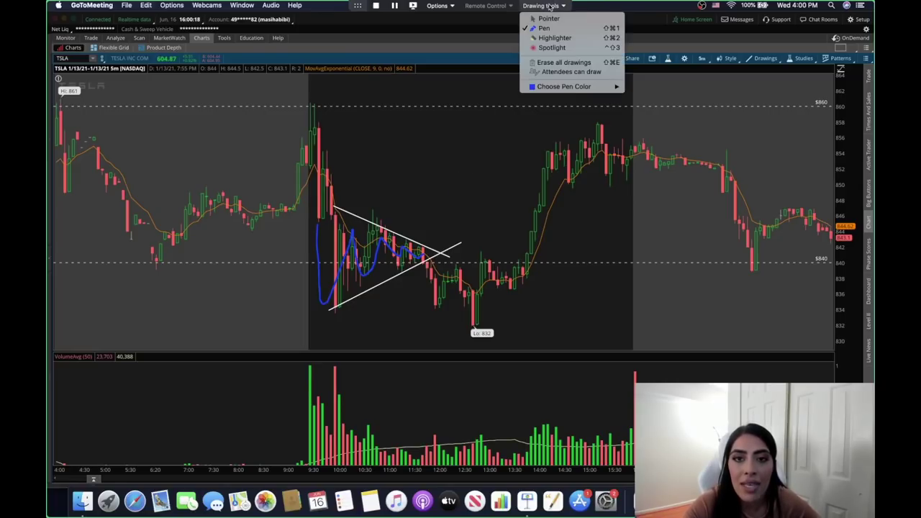
click(562, 63)
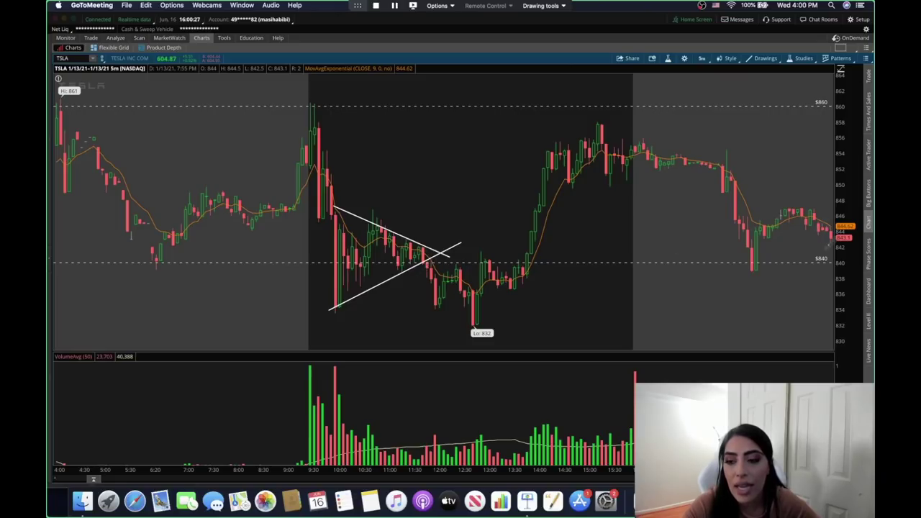
Pen a circle around the $840 level label and an arrow to the candle breaking the lower trendline, and erase both
mouse_move(810, 249)
mouse_down()
mouse_move(842, 262)
mouse_move(839, 248)
mouse_move(813, 238)
mouse_up()
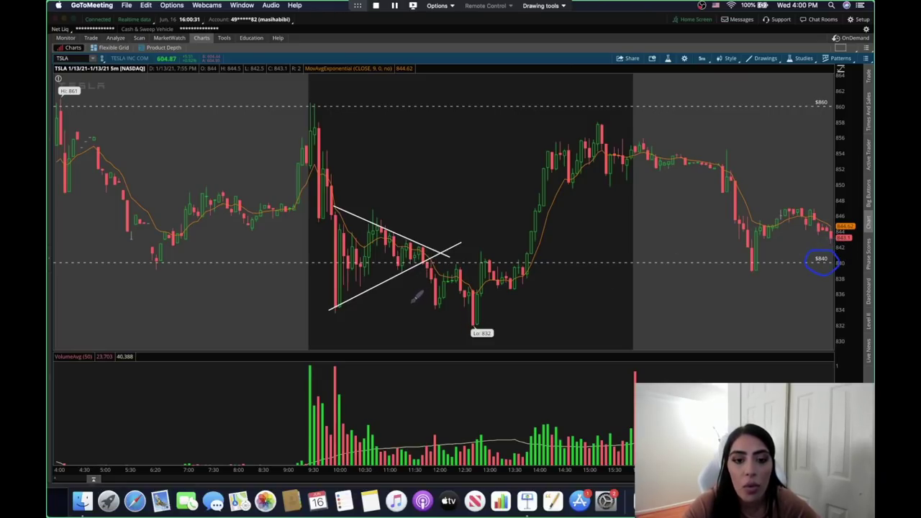
drag(383, 313, 419, 269)
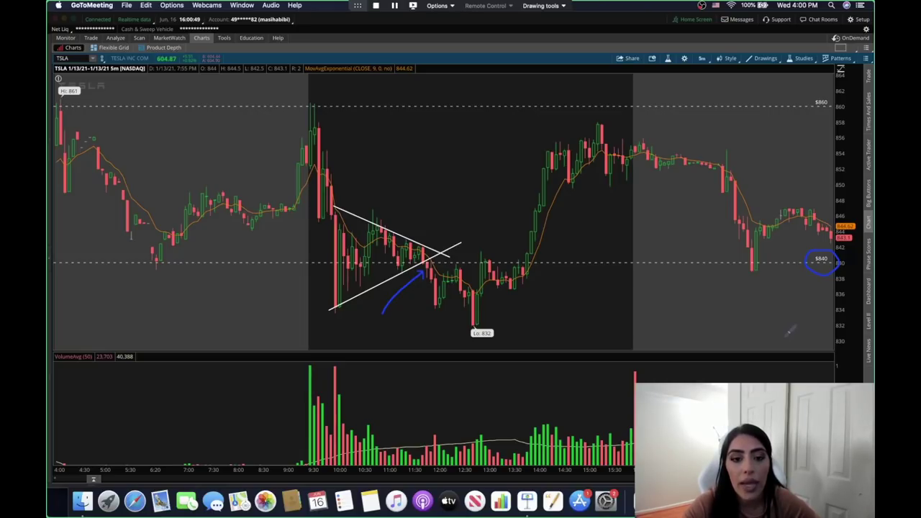
click(553, 4)
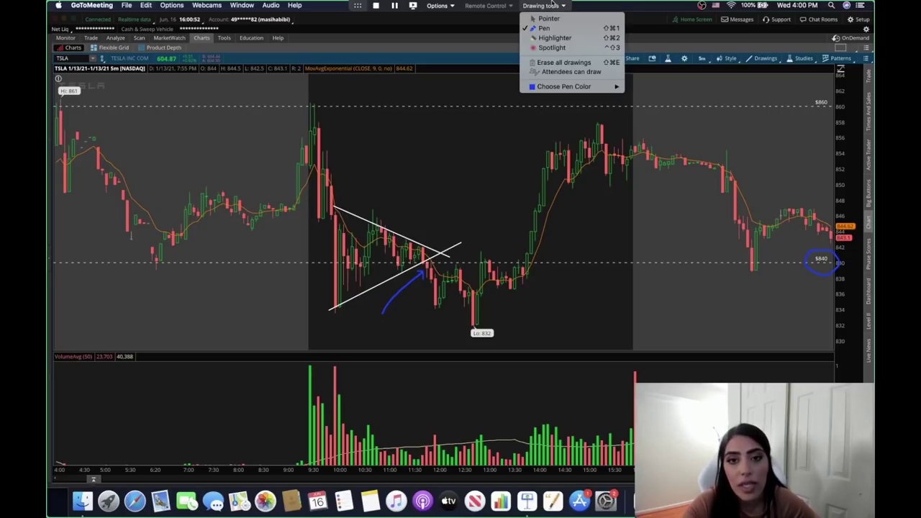
click(564, 62)
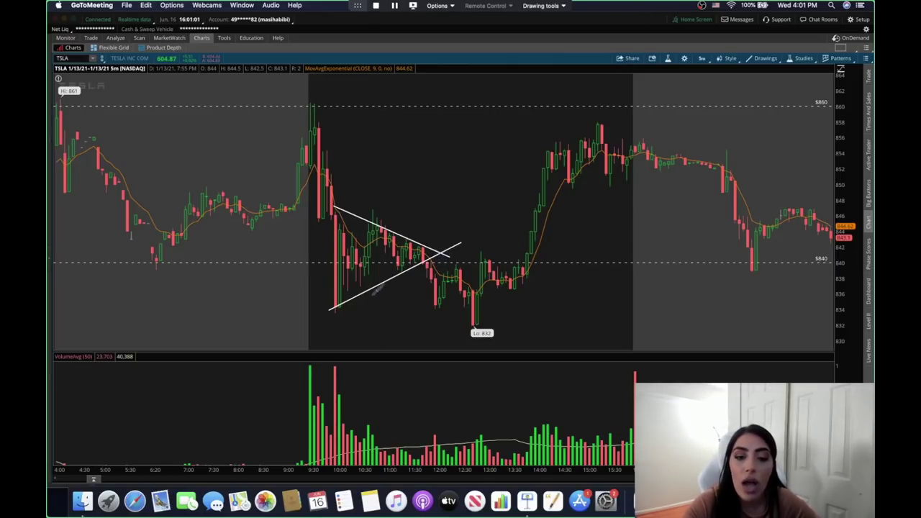
Circle the $840 label again, pen a curve beneath the early consolidation candles, erase the drawings and switch back to the pointer
mouse_move(835, 245)
mouse_down()
mouse_move(810, 255)
mouse_move(827, 241)
mouse_up()
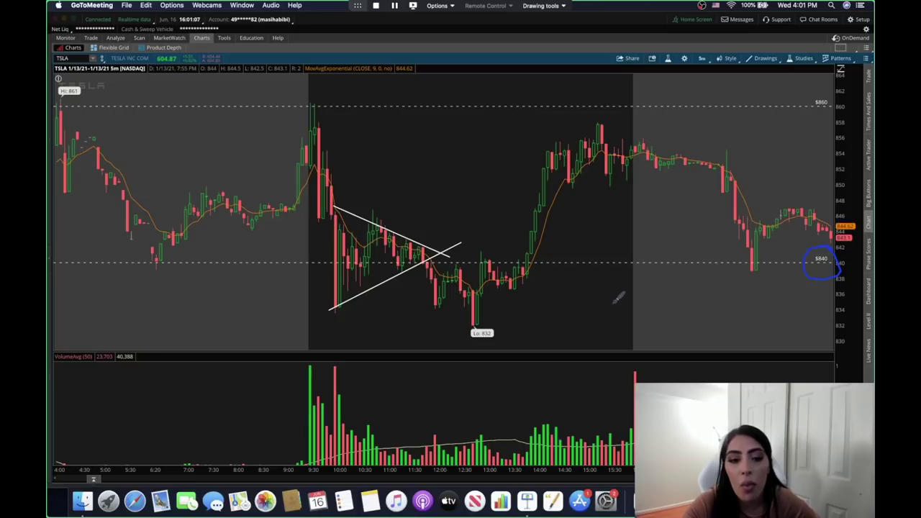
drag(295, 303, 369, 272)
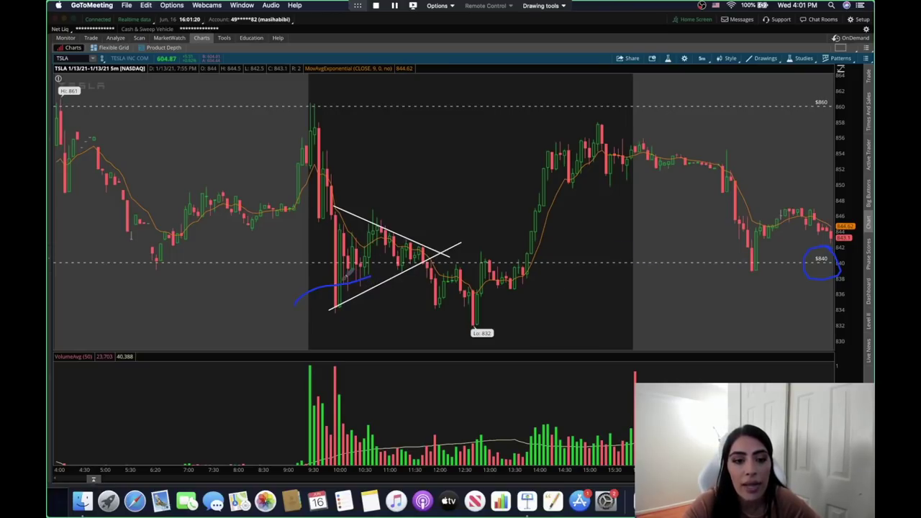
key(Escape)
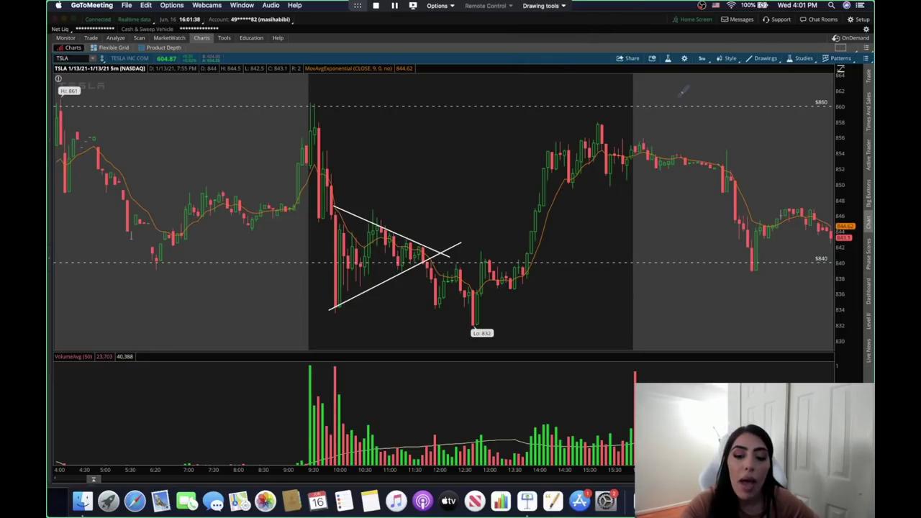
click(563, 6)
click(560, 18)
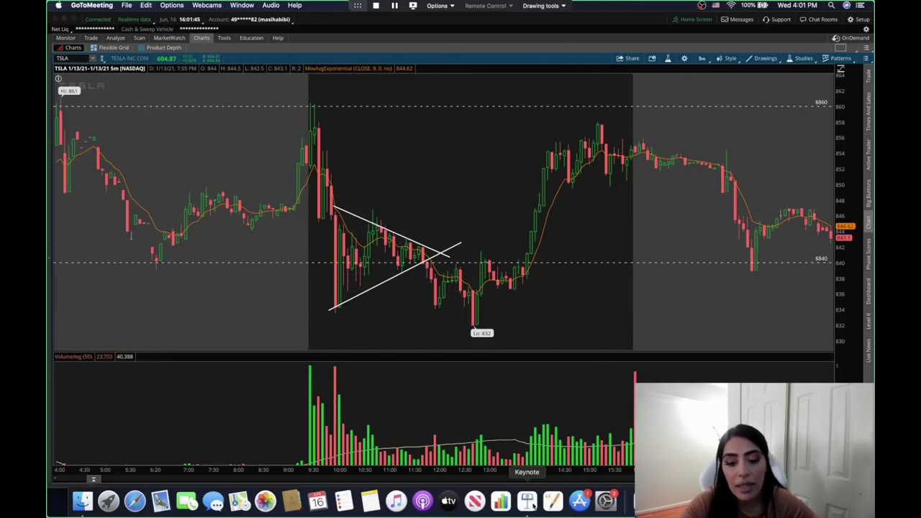
Switch to Keynote and review the Bear/Bull Flags, Bear/Bull Pennants and Triangle Patterns slides in order
click(530, 502)
click(64, 59)
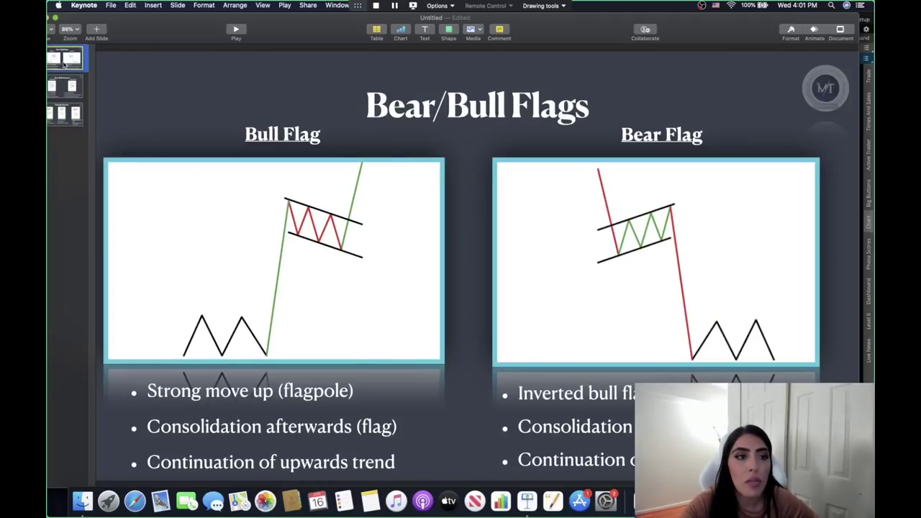
click(71, 85)
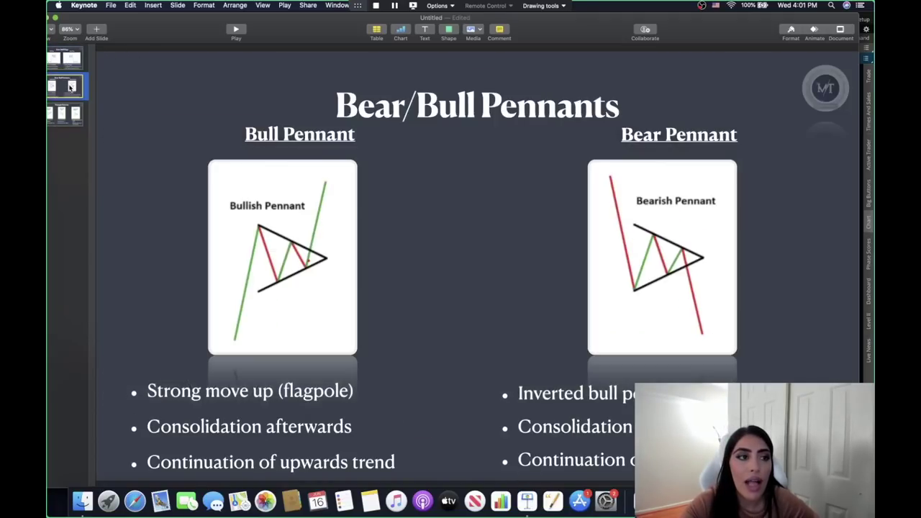
click(77, 126)
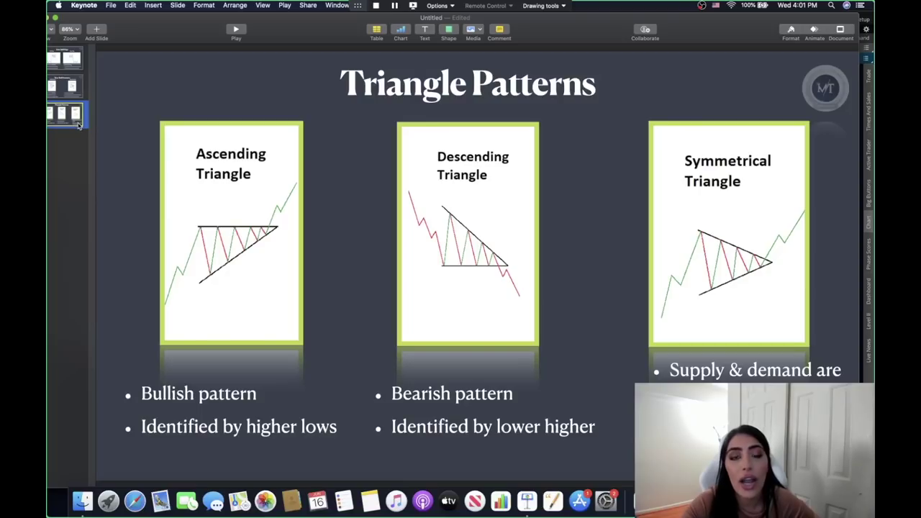